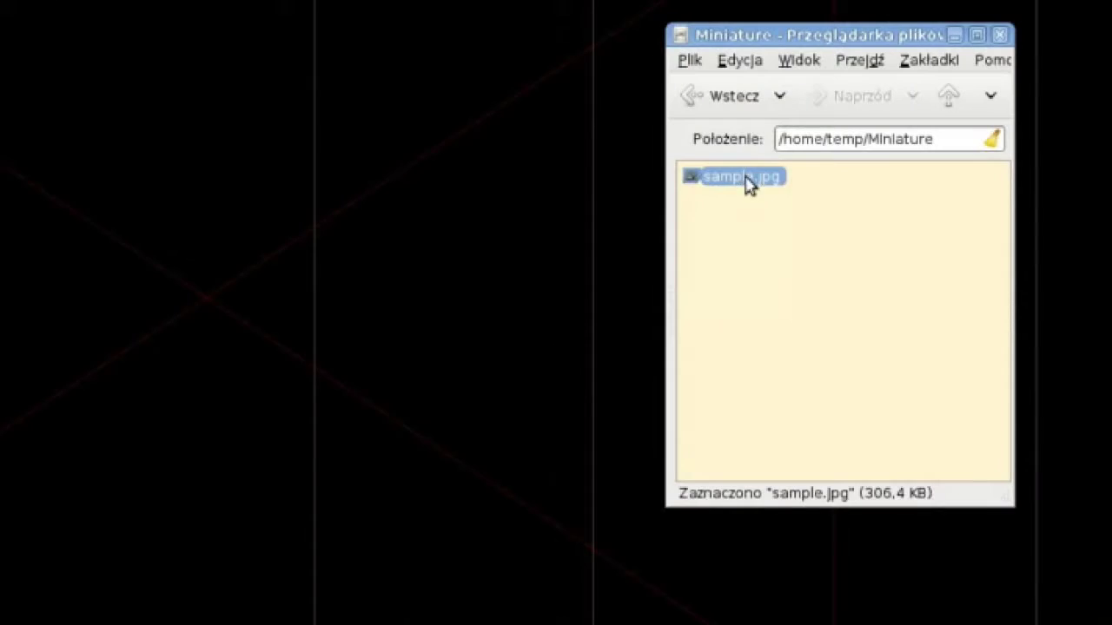
- Duplicate sample.jpg and name the copy sample-gimp.jpg
{"action": "key", "text": "ctrl+d"}
{"action": "key", "text": "BackSpace"}
{"action": "type", "text": "-gimp"}
{"action": "key", "text": "Return"}
{"action": "key", "text": "Up"}
- Rename the original photo to sample-photoshop.jpg
{"action": "key", "text": "F2"}
{"action": "type", "text": "-photoshop"}
{"action": "key", "text": "Return"}
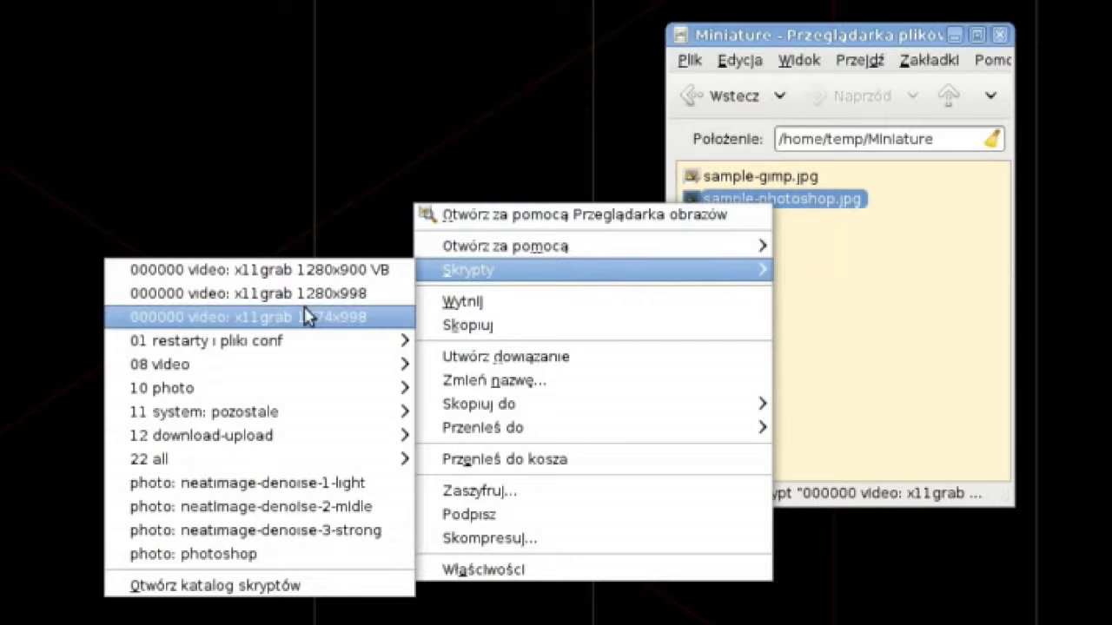
- Open sample-photoshop.jpg in Photoshop and shift its midtones toward red and yellow in Color Balance
{"action": "left_click", "coordinate": [239, 555]}
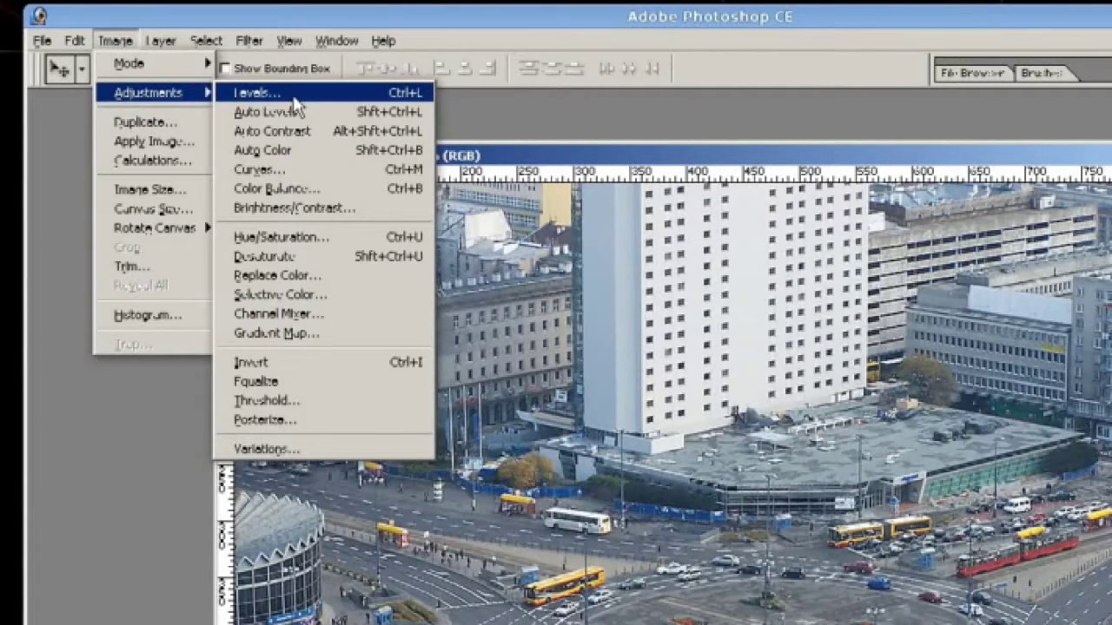
{"action": "left_click", "coordinate": [276, 188]}
{"action": "mouse_move", "coordinate": [818, 116]}
{"action": "left_mouse_down"}
{"action": "mouse_move", "coordinate": [868, 116]}
{"action": "mouse_move", "coordinate": [851, 116]}
{"action": "left_mouse_up"}
{"action": "mouse_move", "coordinate": [819, 170]}
{"action": "left_mouse_down"}
{"action": "mouse_move", "coordinate": [773, 178]}
{"action": "mouse_move", "coordinate": [780, 172]}
{"action": "left_mouse_up"}
{"action": "left_click_drag", "start_coordinate": [818, 146], "coordinate": [807, 148]}
{"action": "left_click_drag", "start_coordinate": [852, 118], "coordinate": [857, 118]}
{"action": "left_click_drag", "start_coordinate": [807, 146], "coordinate": [770, 174]}
- Warm the highlights and shadows toward red and yellow, shadows at +21, 0, -7, and apply
{"action": "left_click", "coordinate": [837, 243]}
{"action": "left_click_drag", "start_coordinate": [818, 119], "coordinate": [835, 118]}
{"action": "mouse_move", "coordinate": [819, 172]}
{"action": "left_mouse_down"}
{"action": "mouse_move", "coordinate": [808, 172]}
{"action": "mouse_move", "coordinate": [815, 145]}
{"action": "mouse_move", "coordinate": [846, 118]}
{"action": "left_mouse_up"}
{"action": "left_click", "coordinate": [636, 242]}
{"action": "left_click_drag", "start_coordinate": [818, 172], "coordinate": [768, 173]}
{"action": "mouse_move", "coordinate": [846, 118]}
{"action": "left_mouse_down"}
{"action": "mouse_move", "coordinate": [874, 118]}
{"action": "mouse_move", "coordinate": [841, 118]}
{"action": "left_mouse_up"}
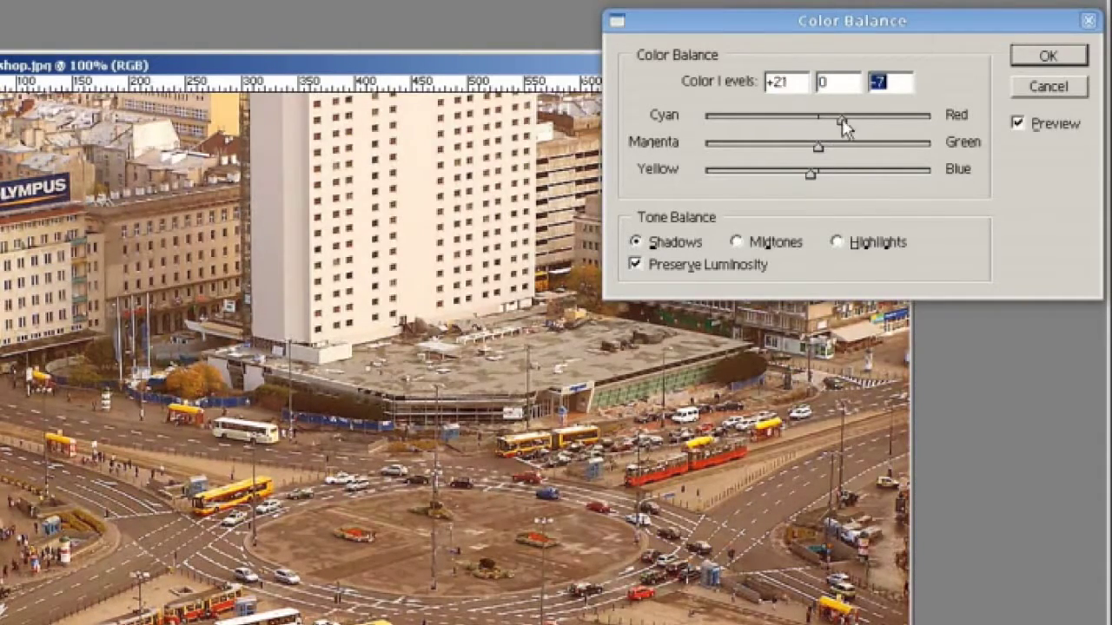
{"action": "left_click", "coordinate": [1048, 55]}
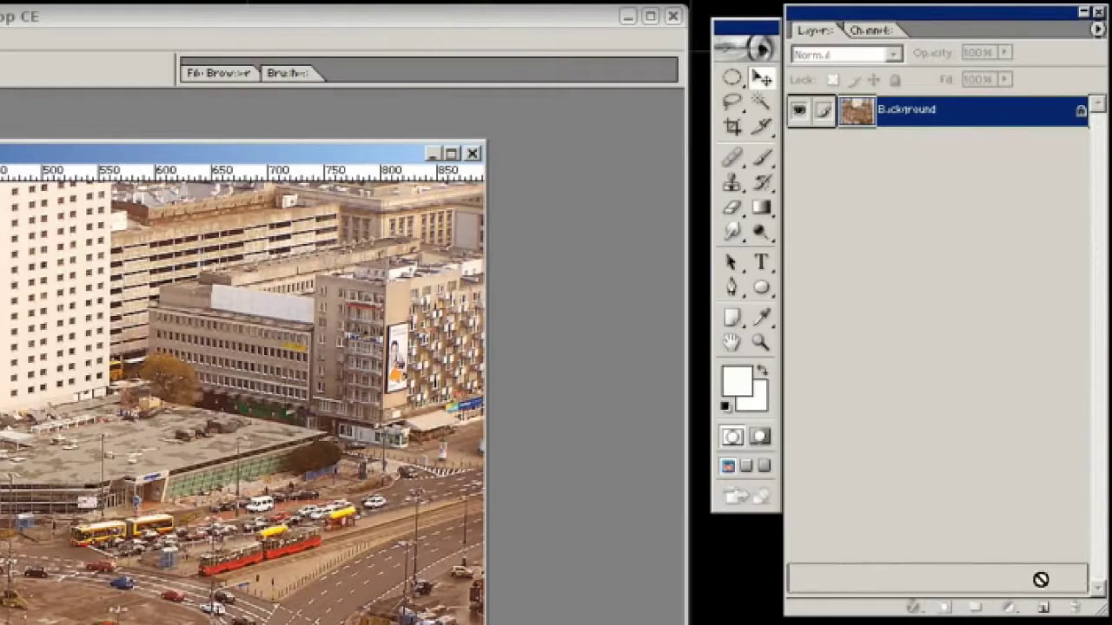
- Duplicate the Background layer and give the copy a 5.8-pixel Gaussian Blur
{"action": "left_click_drag", "start_coordinate": [898, 65], "coordinate": [998, 337]}
{"action": "left_click", "coordinate": [250, 41]}
{"action": "mouse_move", "coordinate": [260, 179]}
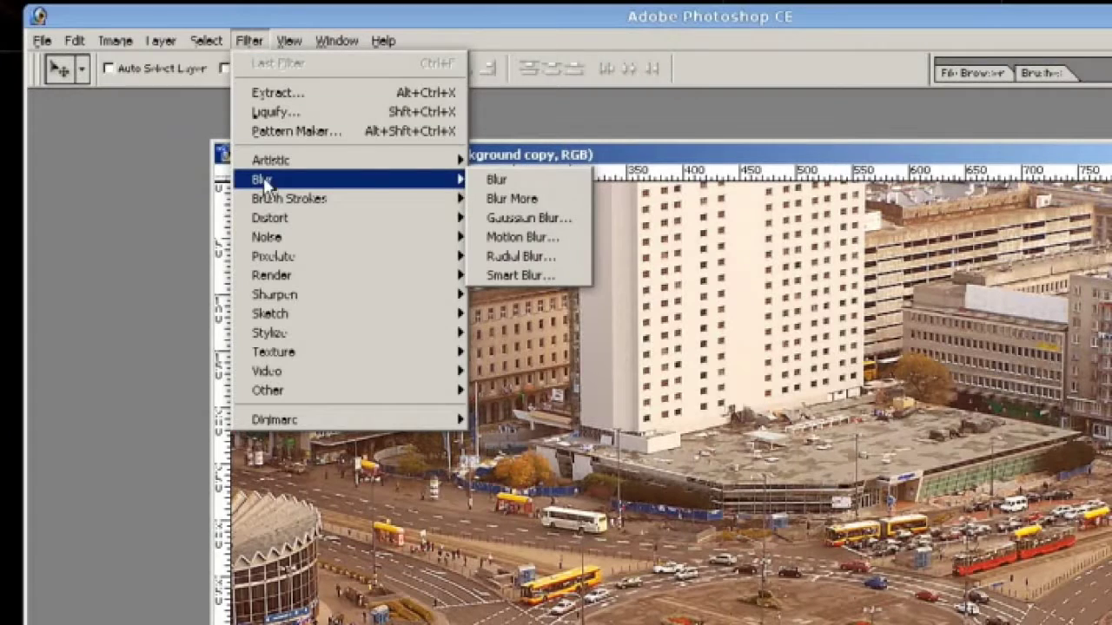
{"action": "left_click", "coordinate": [546, 223]}
{"action": "left_click_drag", "start_coordinate": [782, 501], "coordinate": [815, 502]}
{"action": "left_click", "coordinate": [1048, 199]}
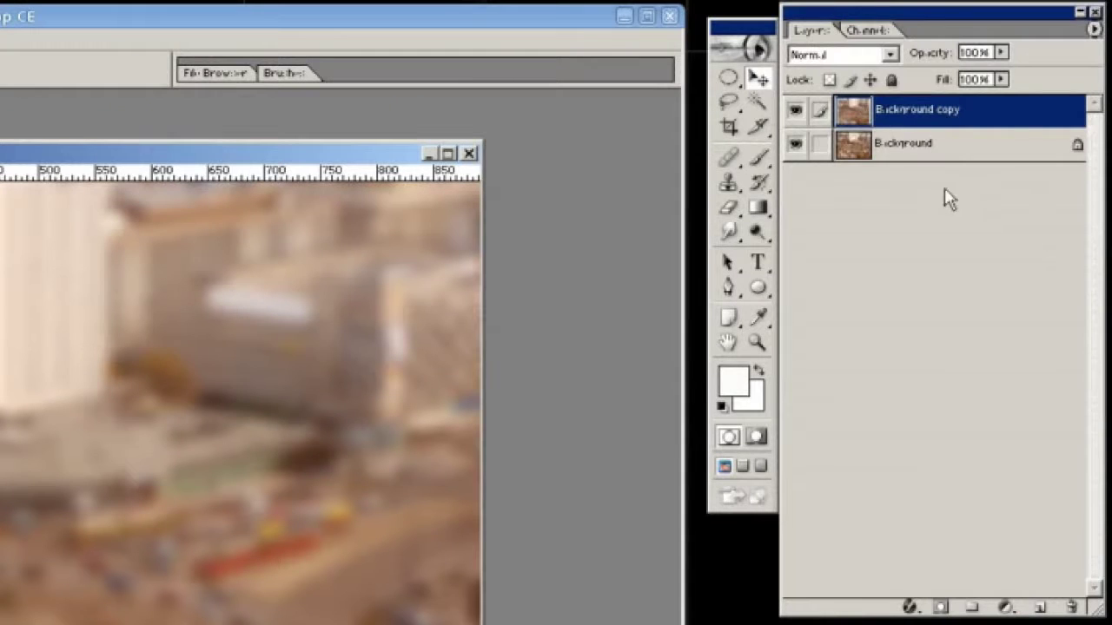
- Add a white layer mask to Background copy and target the mask for editing
{"action": "left_click", "coordinate": [941, 607]}
{"action": "left_click", "coordinate": [906, 110]}
{"action": "left_click", "coordinate": [853, 110]}
{"action": "left_click", "coordinate": [906, 110]}
{"action": "left_click", "coordinate": [757, 209]}
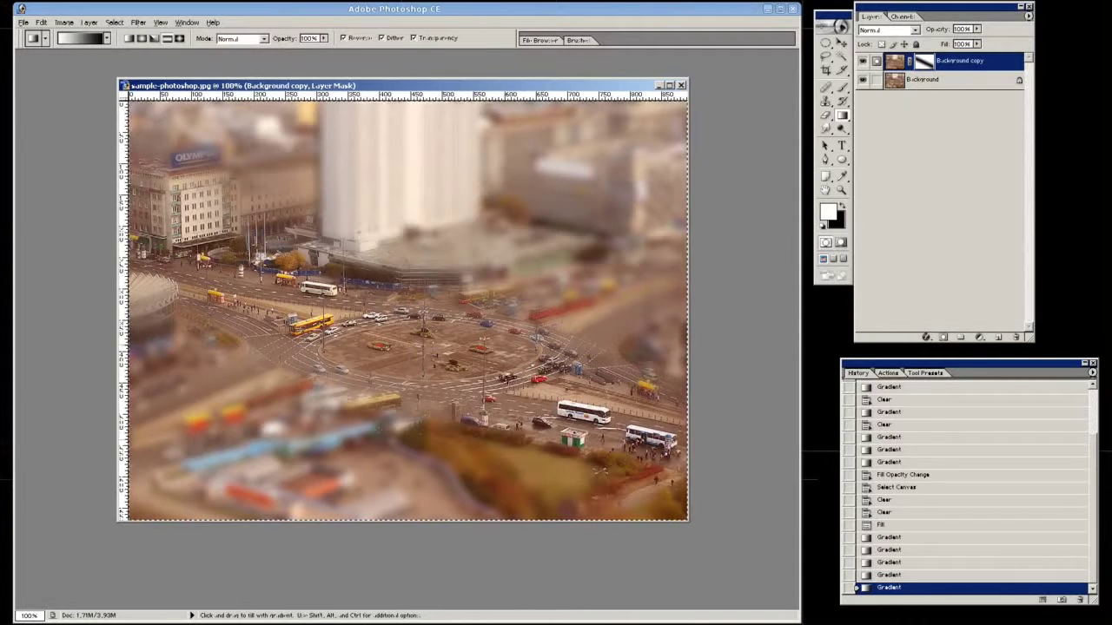
- Lower the blurred layer's fill to 92% and deselect
{"action": "left_click_drag", "start_coordinate": [976, 54], "coordinate": [971, 54]}
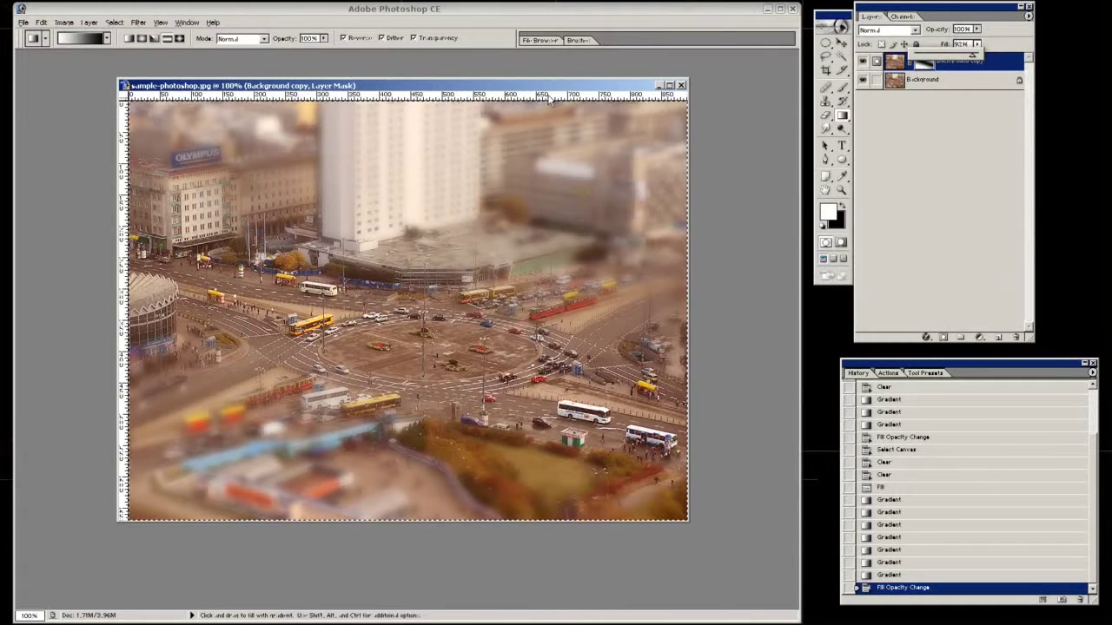
{"action": "key", "text": "ctrl+d"}
- Save the image in JPEG format as sample-photoshop-miniature.jpg, accepting the default quality
{"action": "left_click", "coordinate": [23, 22]}
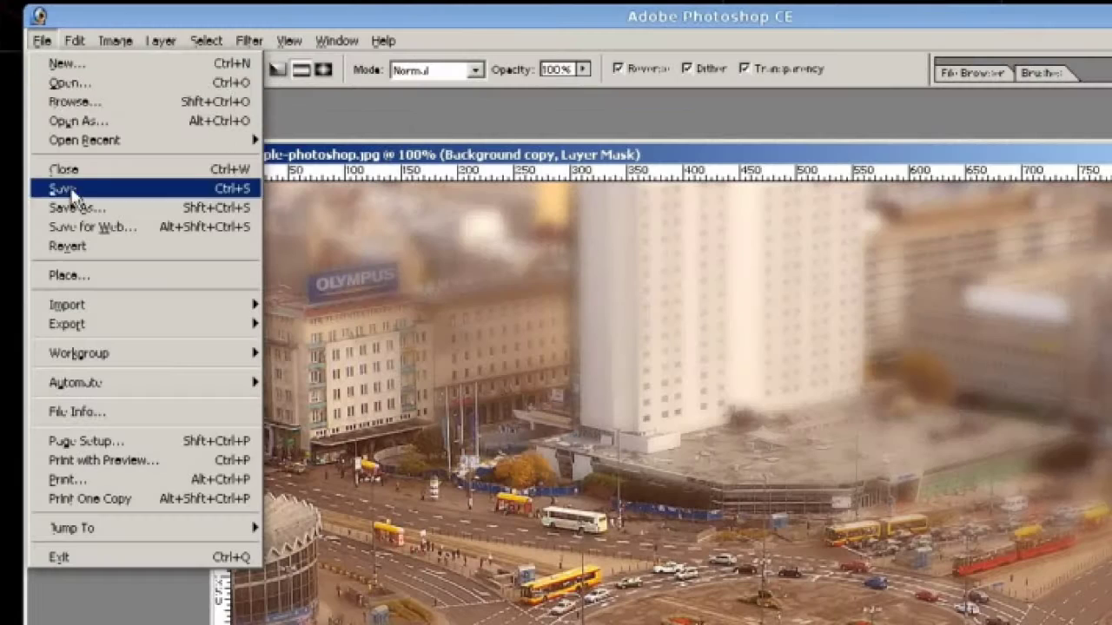
{"action": "left_click", "coordinate": [35, 105]}
{"action": "left_click", "coordinate": [532, 302]}
{"action": "scroll", "coordinate": [521, 361], "scroll_direction": "down", "scroll_amount": 4}
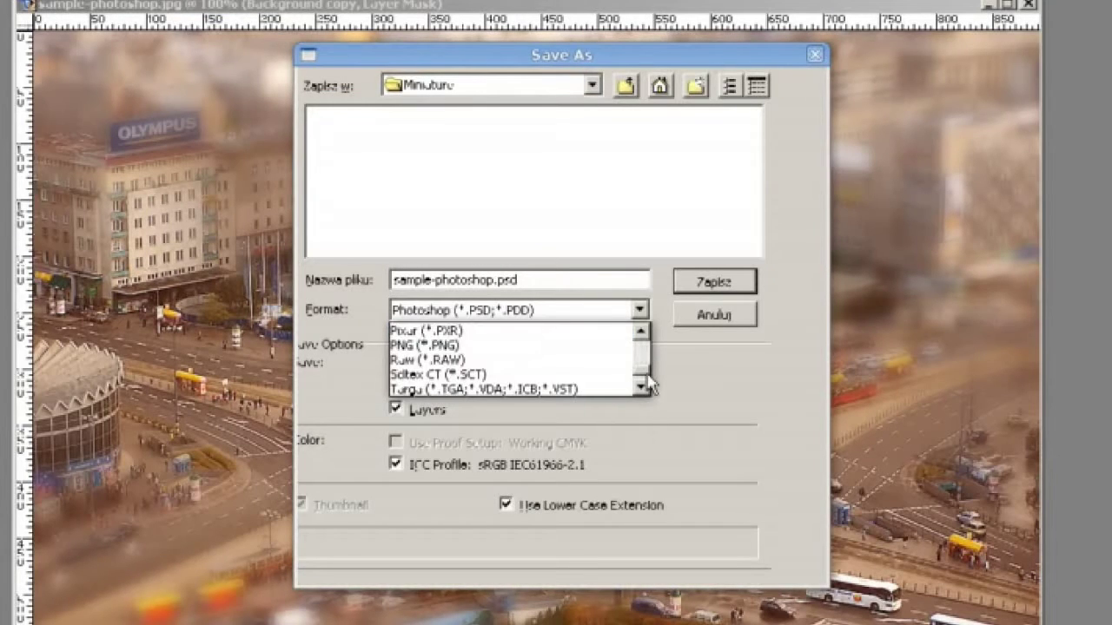
{"action": "left_click", "coordinate": [641, 335]}
{"action": "scroll", "coordinate": [608, 347], "scroll_direction": "up", "scroll_amount": 1}
{"action": "scroll", "coordinate": [608, 348], "scroll_direction": "up", "scroll_amount": 2}
{"action": "left_click", "coordinate": [525, 343]}
{"action": "left_click", "coordinate": [506, 279]}
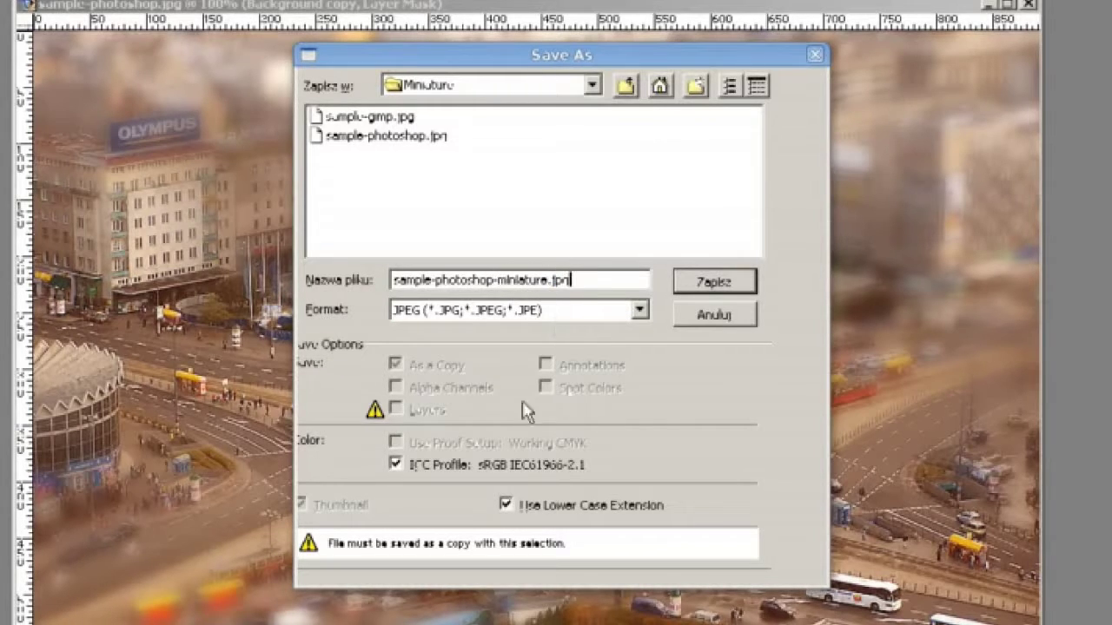
{"action": "left_click", "coordinate": [733, 280]}
{"action": "left_click", "coordinate": [684, 264]}
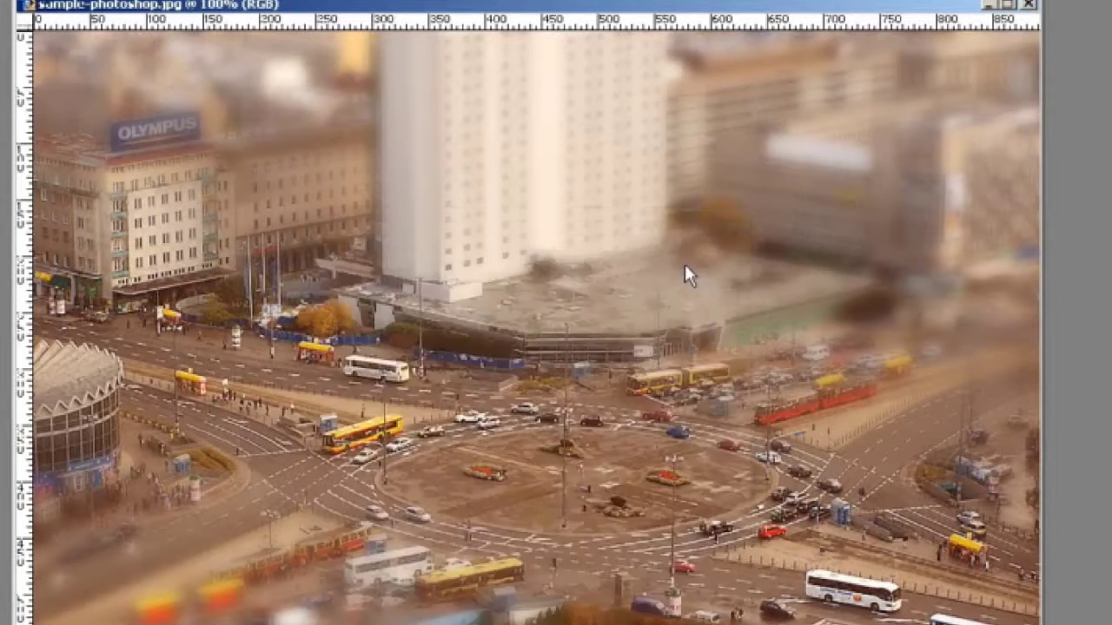
- Close the document without saving and open sample-gimp.jpg in GIMP
{"action": "left_click", "coordinate": [681, 85]}
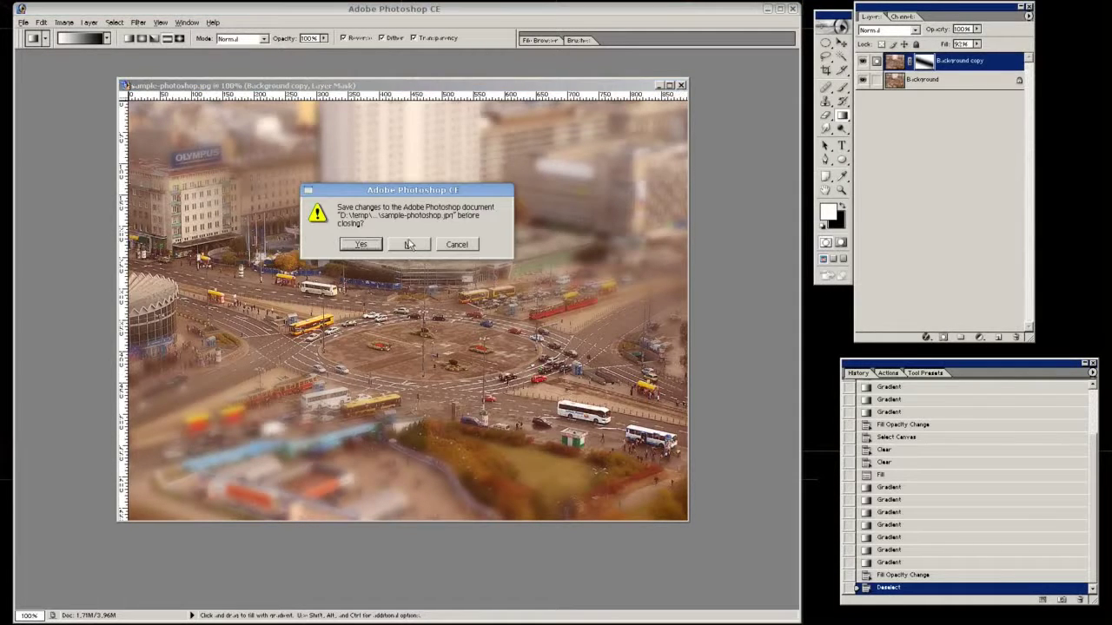
{"action": "left_click", "coordinate": [409, 245]}
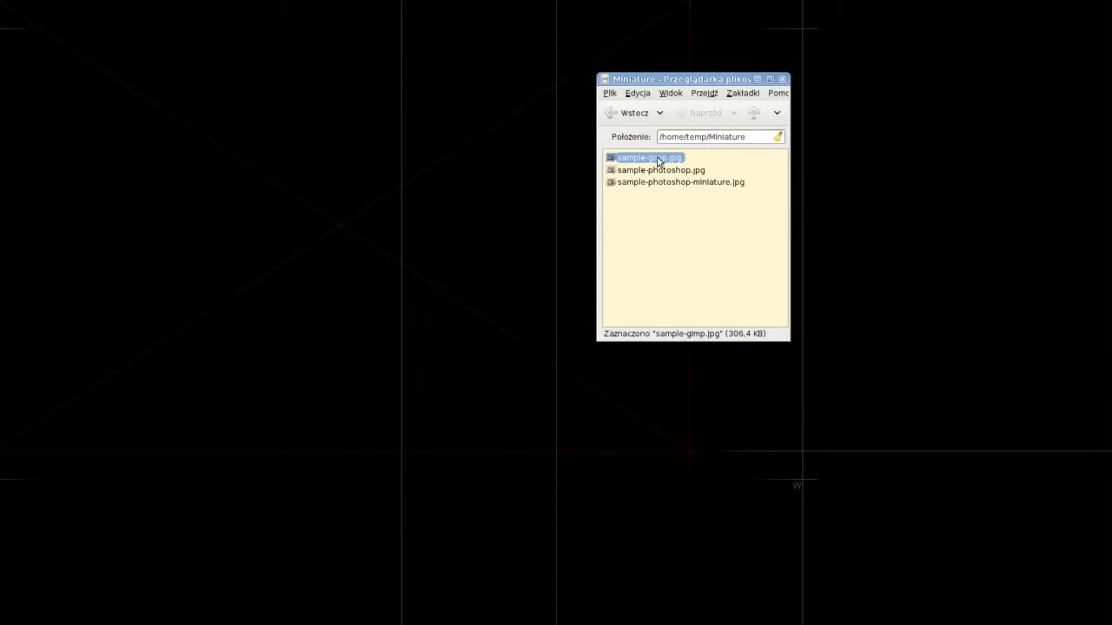
{"action": "right_click", "coordinate": [652, 204]}
{"action": "left_click", "coordinate": [737, 247]}
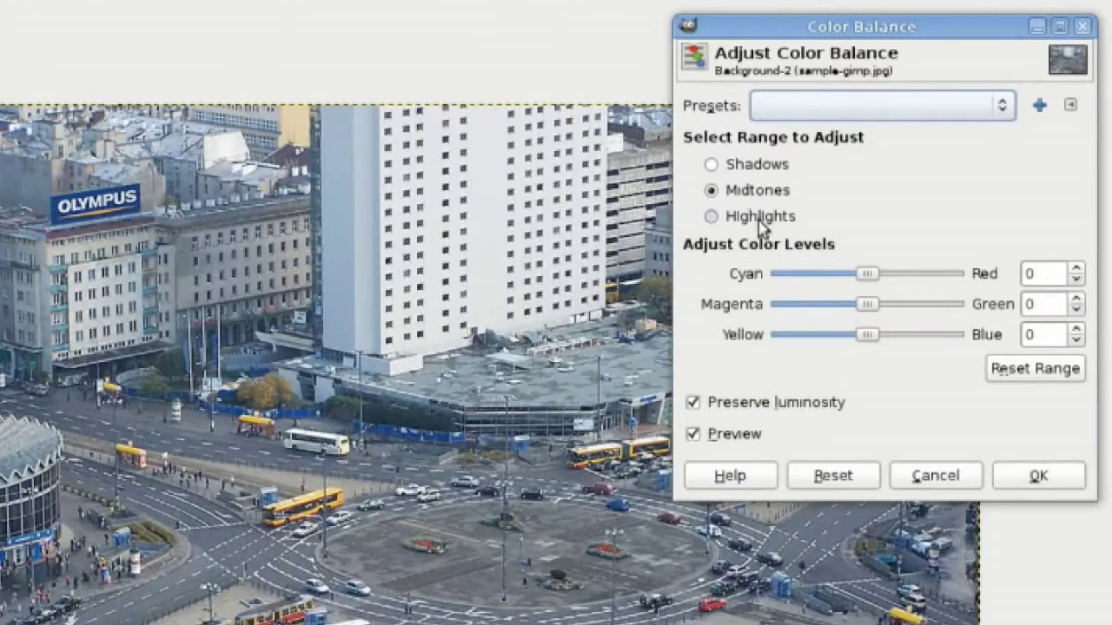
- Shift the midtones toward red and yellow, to about 43, 0, -28
{"action": "left_click_drag", "start_coordinate": [867, 274], "coordinate": [902, 274]}
{"action": "left_click", "coordinate": [756, 217]}
{"action": "left_click", "coordinate": [758, 165]}
{"action": "left_click", "coordinate": [757, 190]}
{"action": "left_click_drag", "start_coordinate": [867, 335], "coordinate": [830, 335]}
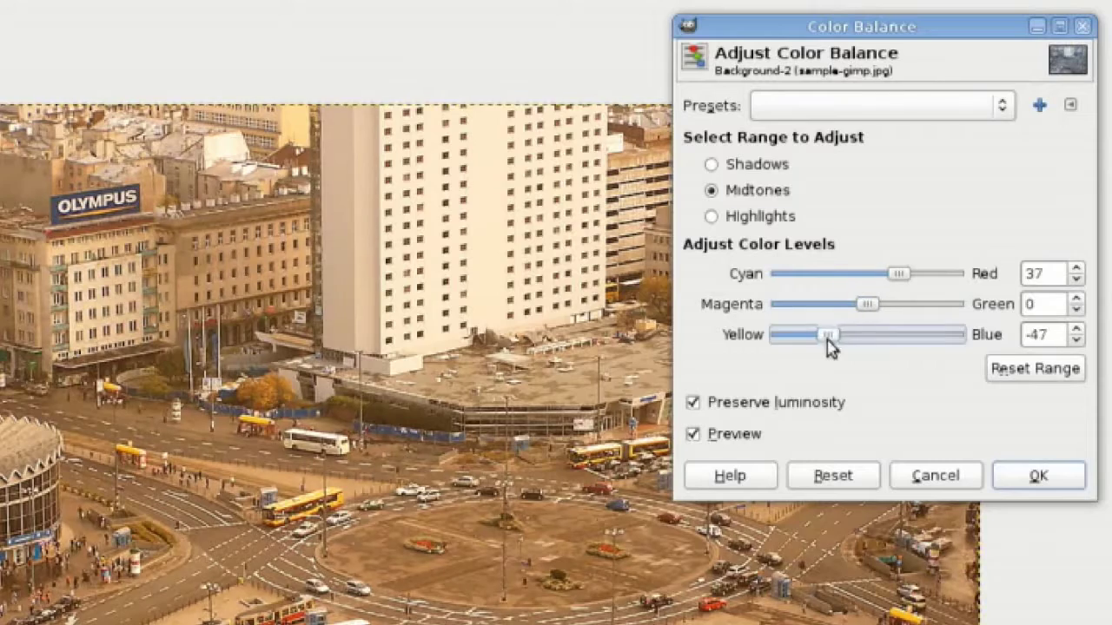
{"action": "mouse_move", "coordinate": [912, 278]}
{"action": "left_mouse_down"}
{"action": "mouse_move", "coordinate": [898, 276]}
{"action": "mouse_move", "coordinate": [911, 275]}
{"action": "left_mouse_up"}
{"action": "left_click_drag", "start_coordinate": [836, 334], "coordinate": [843, 339]}
- Warm the shadows toward red, to about 24, 4, -11
{"action": "left_click", "coordinate": [756, 216]}
{"action": "left_click", "coordinate": [757, 165]}
{"action": "mouse_move", "coordinate": [881, 275]}
{"action": "left_mouse_down"}
{"action": "mouse_move", "coordinate": [898, 278]}
{"action": "mouse_move", "coordinate": [870, 308]}
{"action": "mouse_move", "coordinate": [906, 276]}
{"action": "left_mouse_up"}
- Finish the midtone colour balance and duplicate the Background layer
{"action": "left_click", "coordinate": [758, 193]}
{"action": "left_click_drag", "start_coordinate": [842, 334], "coordinate": [846, 336]}
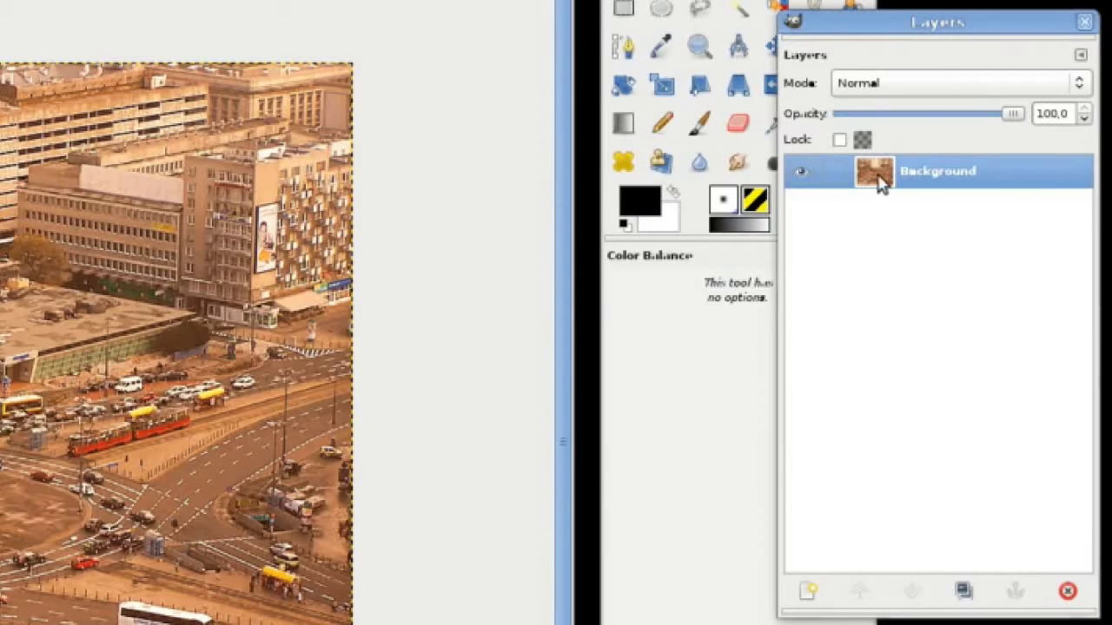
{"action": "left_click_drag", "start_coordinate": [876, 172], "coordinate": [963, 591]}
{"action": "mouse_move", "coordinate": [323, 141]}
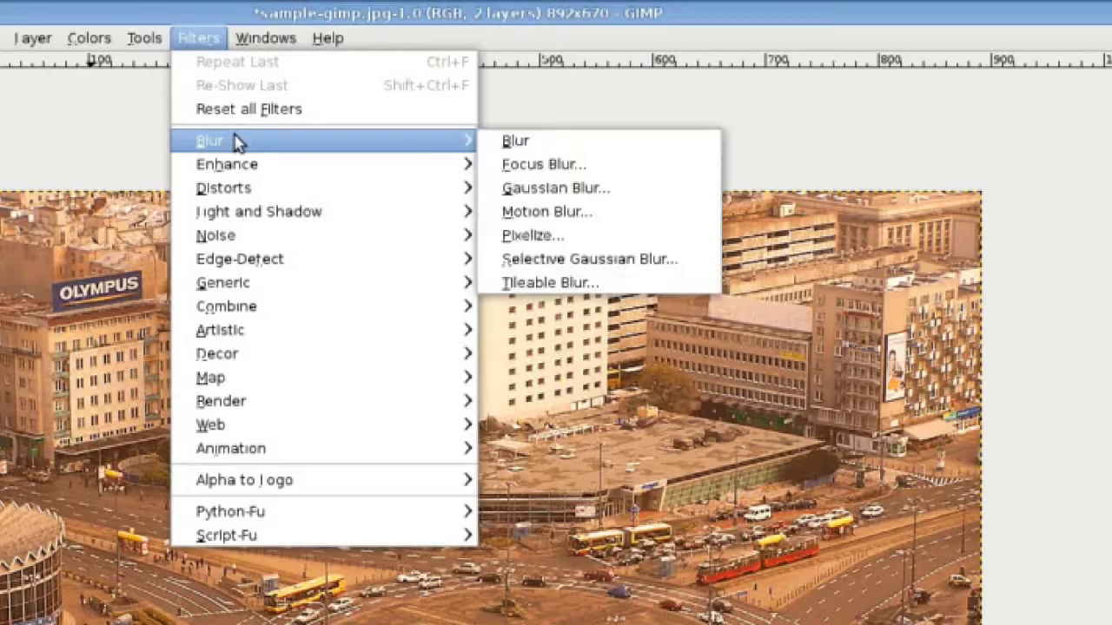
- Blur Background copy with a Gaussian radius of about 14 and add a white layer mask
{"action": "left_click", "coordinate": [549, 187]}
{"action": "scroll", "coordinate": [546, 453], "scroll_direction": "up", "scroll_amount": 6}
{"action": "scroll", "coordinate": [545, 454], "scroll_direction": "up", "scroll_amount": 1}
{"action": "scroll", "coordinate": [546, 453], "scroll_direction": "up", "scroll_amount": 1}
{"action": "scroll", "coordinate": [546, 453], "scroll_direction": "up", "scroll_amount": 1}
{"action": "left_click", "coordinate": [749, 542]}
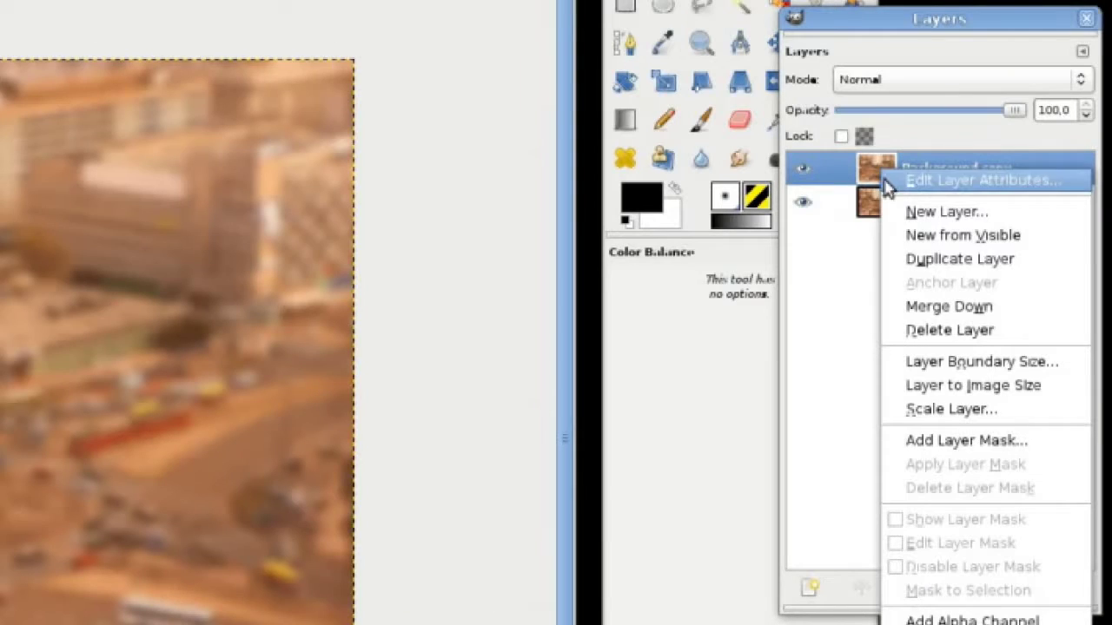
{"action": "left_click", "coordinate": [989, 444]}
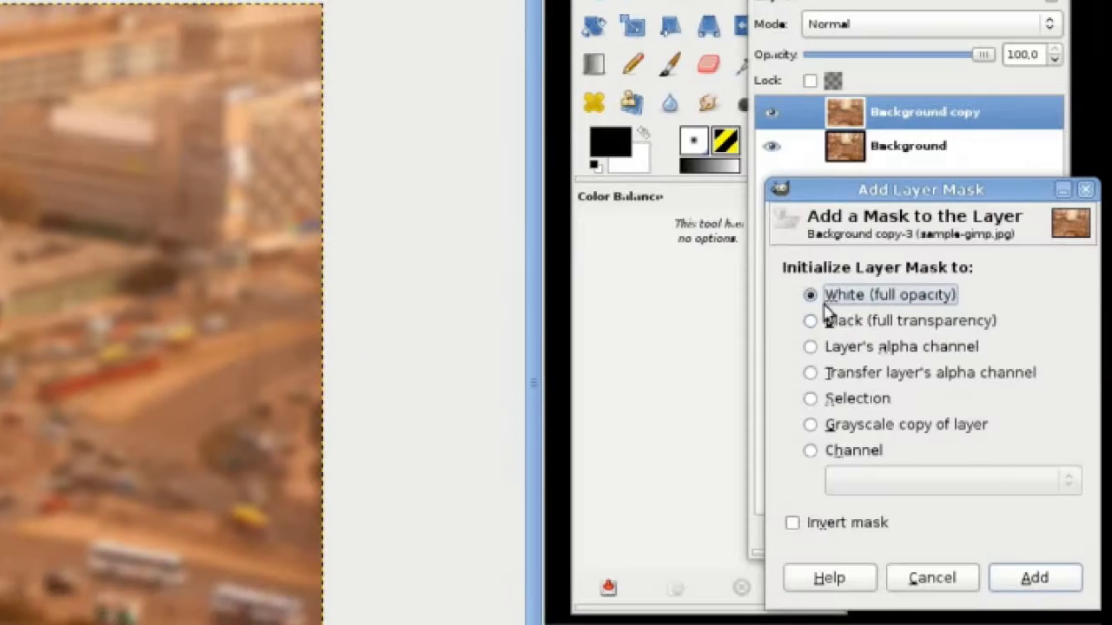
{"action": "left_click", "coordinate": [1042, 578]}
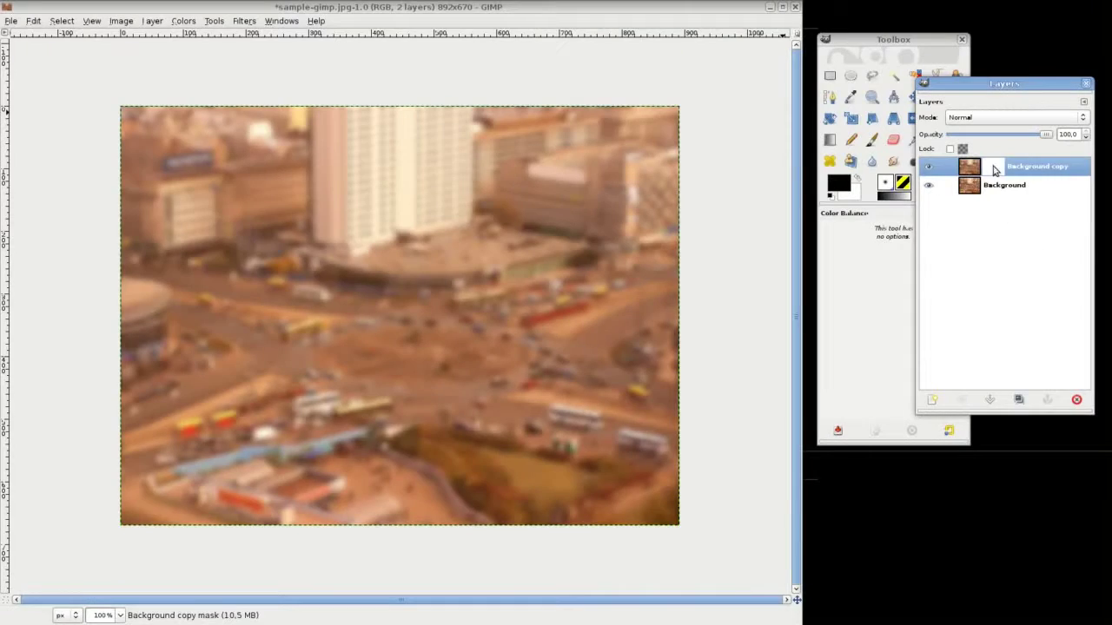
- Draw bi-linear gradients (offset 14.7) on the mask, leaving a sharp band across the roundabout
{"action": "left_click", "coordinate": [919, 133]}
{"action": "left_click", "coordinate": [829, 140]}
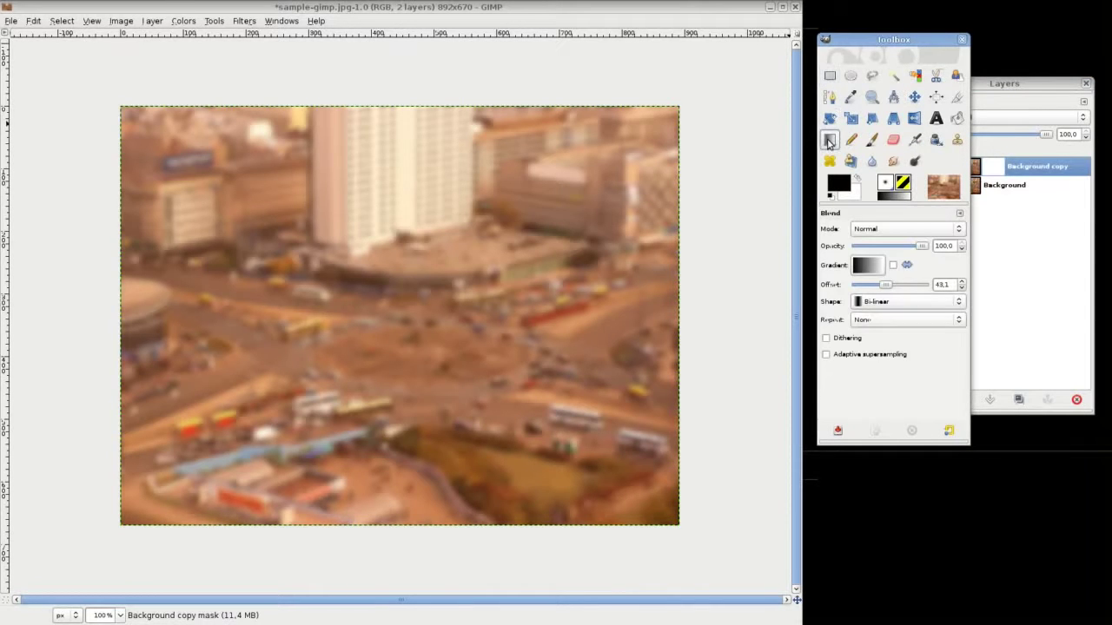
{"action": "left_click", "coordinate": [890, 308]}
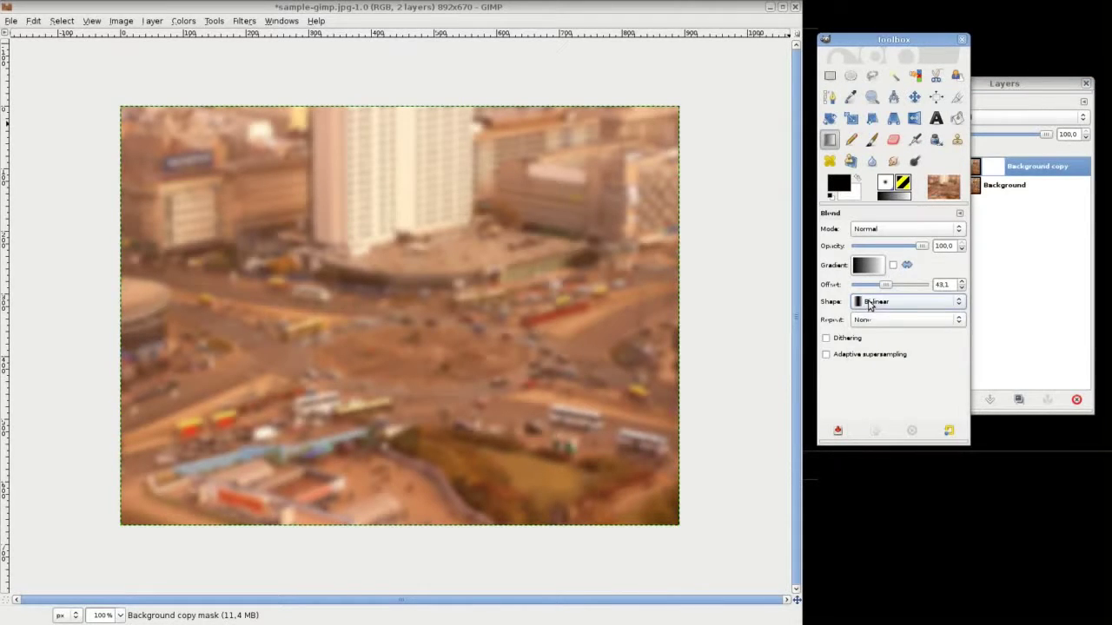
{"action": "left_click_drag", "start_coordinate": [382, 335], "coordinate": [413, 375]}
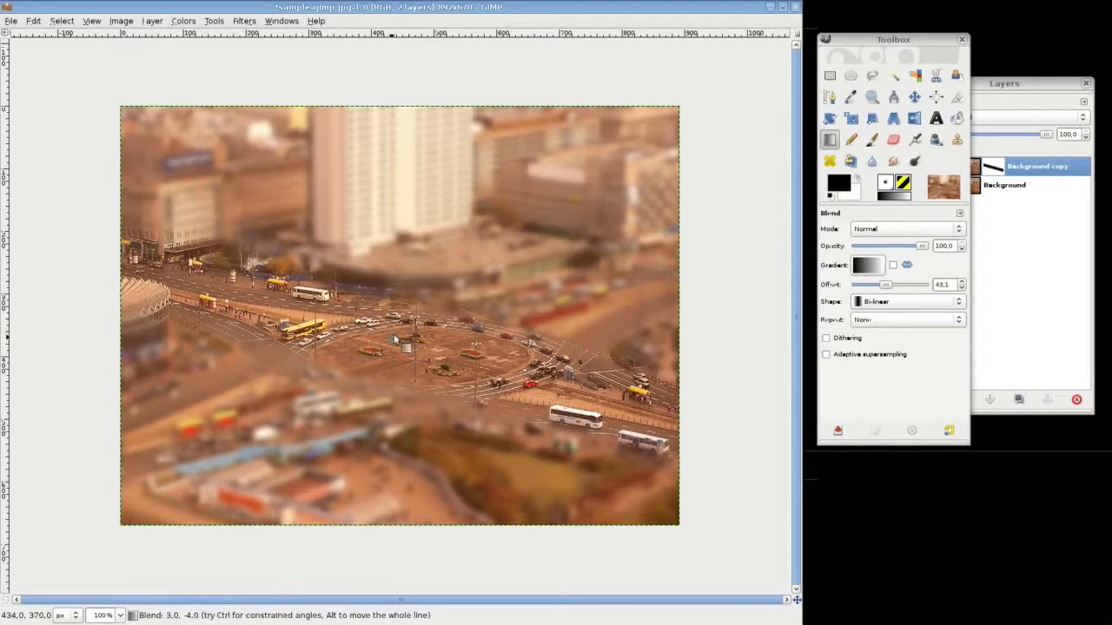
{"action": "left_click_drag", "start_coordinate": [879, 285], "coordinate": [858, 284]}
{"action": "mouse_move", "coordinate": [422, 345]}
{"action": "left_mouse_down"}
{"action": "mouse_move", "coordinate": [429, 318]}
{"action": "mouse_move", "coordinate": [409, 315]}
{"action": "mouse_move", "coordinate": [409, 269]}
{"action": "mouse_move", "coordinate": [426, 295]}
{"action": "left_mouse_up"}
{"action": "left_click_drag", "start_coordinate": [413, 350], "coordinate": [396, 419]}
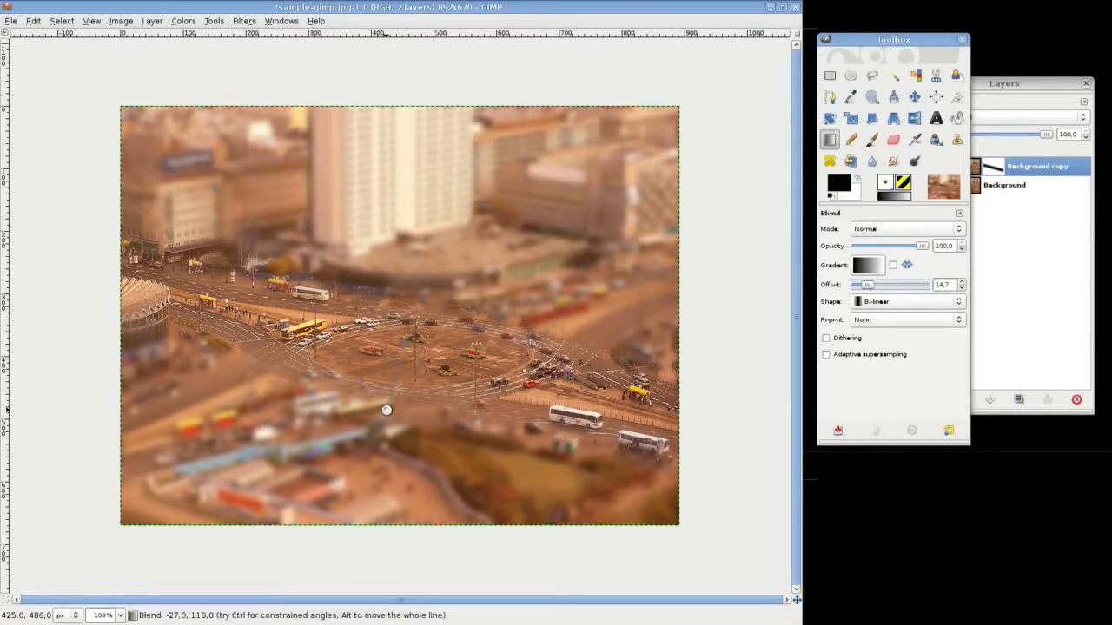
{"action": "left_click_drag", "start_coordinate": [419, 330], "coordinate": [397, 407]}
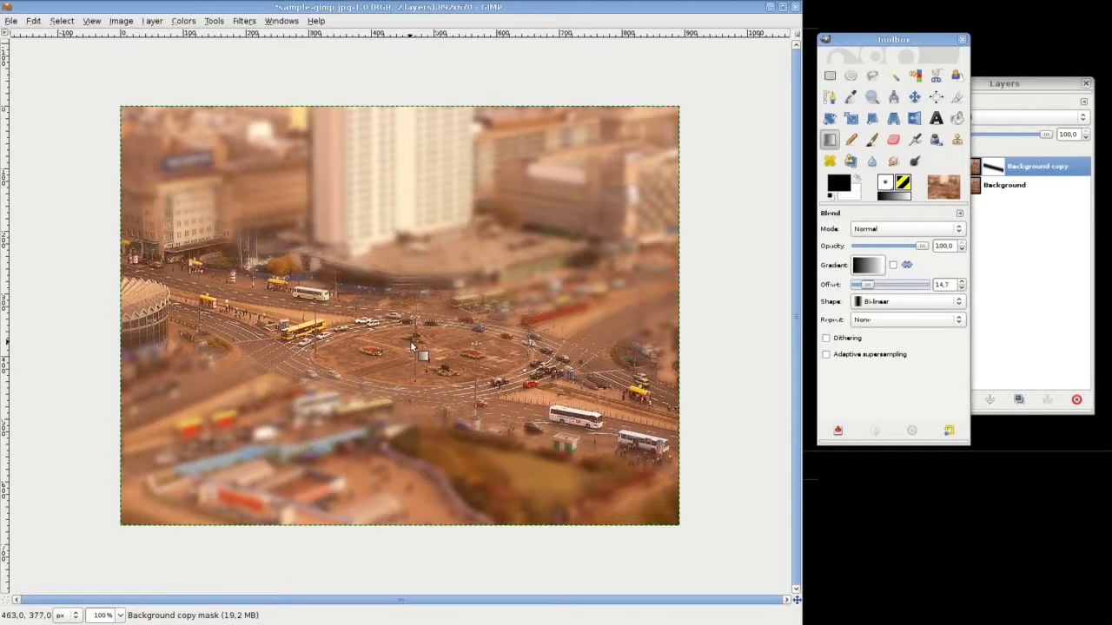
{"action": "left_click_drag", "start_coordinate": [413, 347], "coordinate": [387, 424]}
{"action": "left_click_drag", "start_coordinate": [415, 355], "coordinate": [388, 436]}
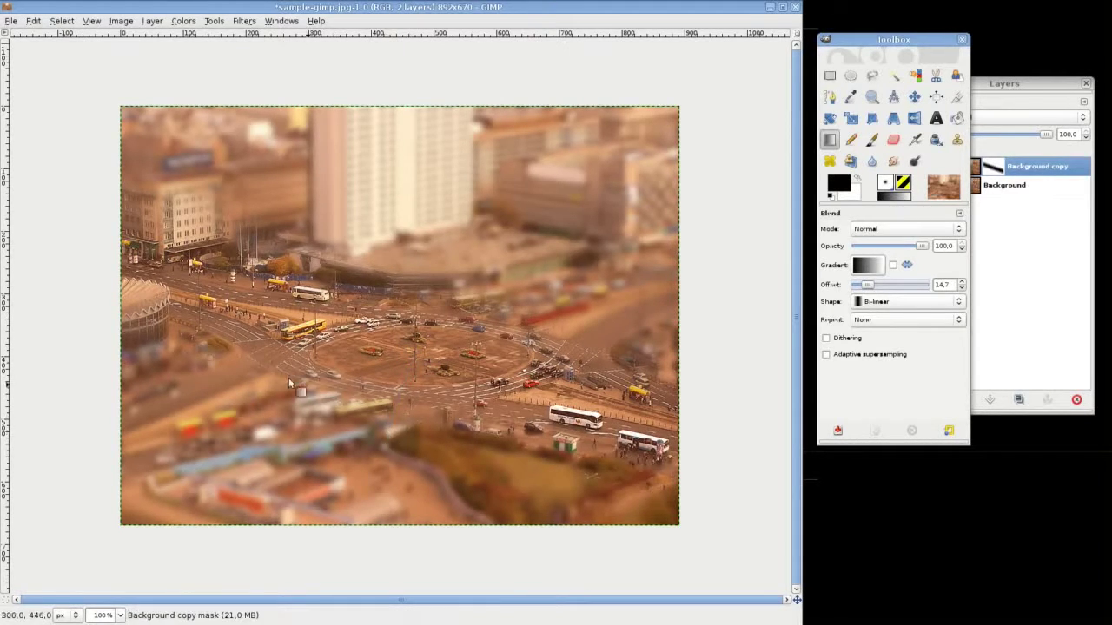
- Lower the Background copy layer's opacity to 89.9
{"action": "left_click", "coordinate": [980, 108]}
{"action": "left_click", "coordinate": [969, 166]}
{"action": "left_click_drag", "start_coordinate": [1046, 135], "coordinate": [1041, 141]}
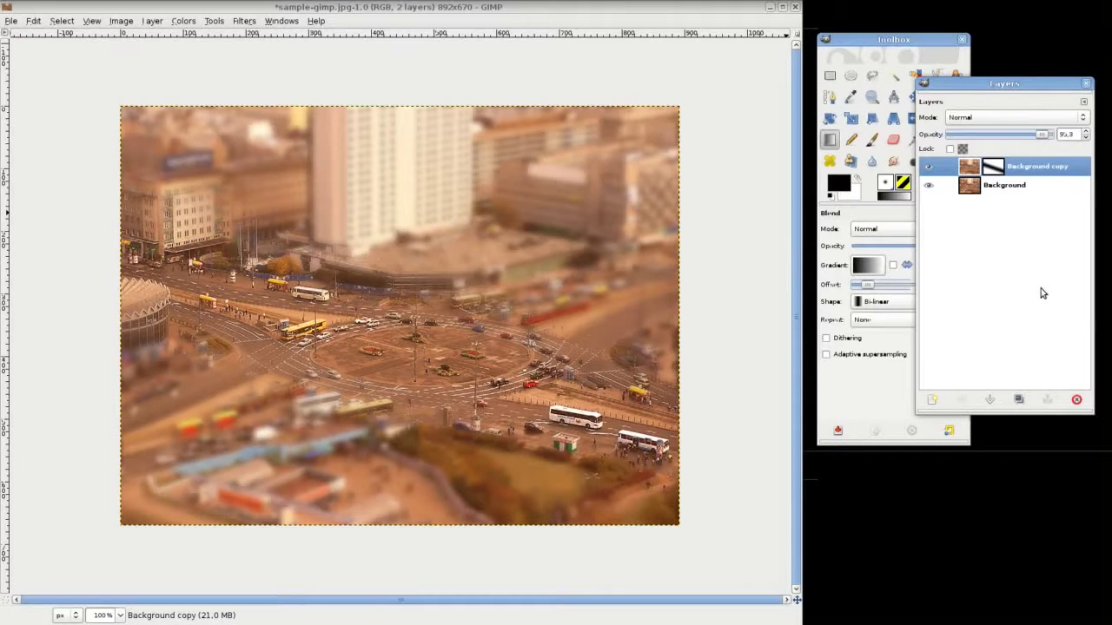
- Export the result as JPEG sample-gimp-miniature.jpg in the Miniature folder and close the image window
{"action": "left_click", "coordinate": [13, 23]}
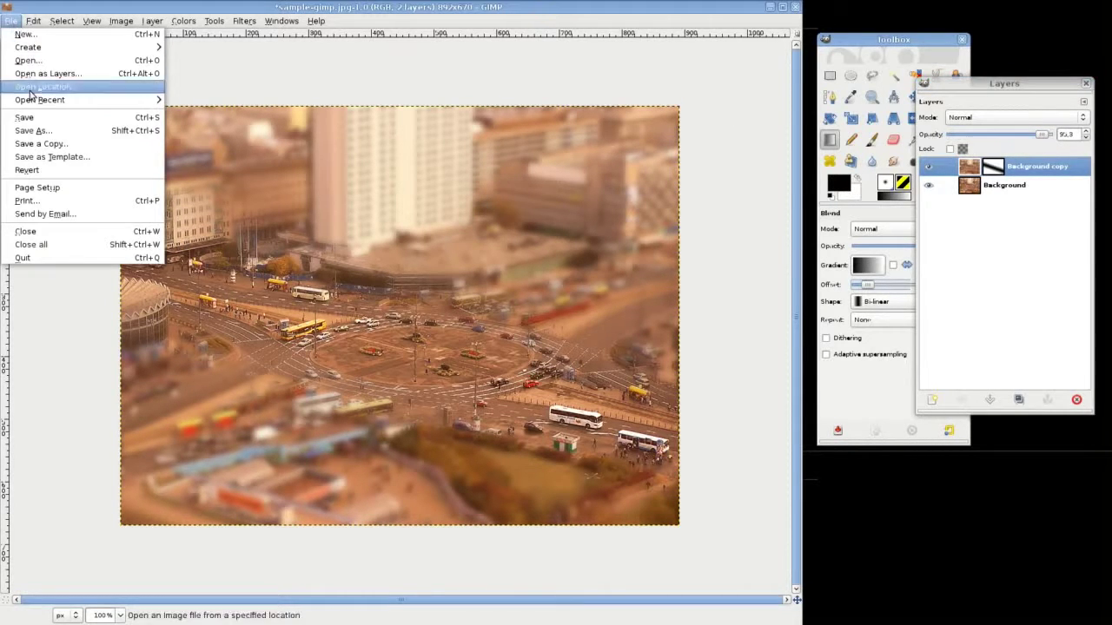
{"action": "left_click", "coordinate": [39, 131]}
{"action": "left_click", "coordinate": [292, 170]}
{"action": "type", "text": "-mi"}
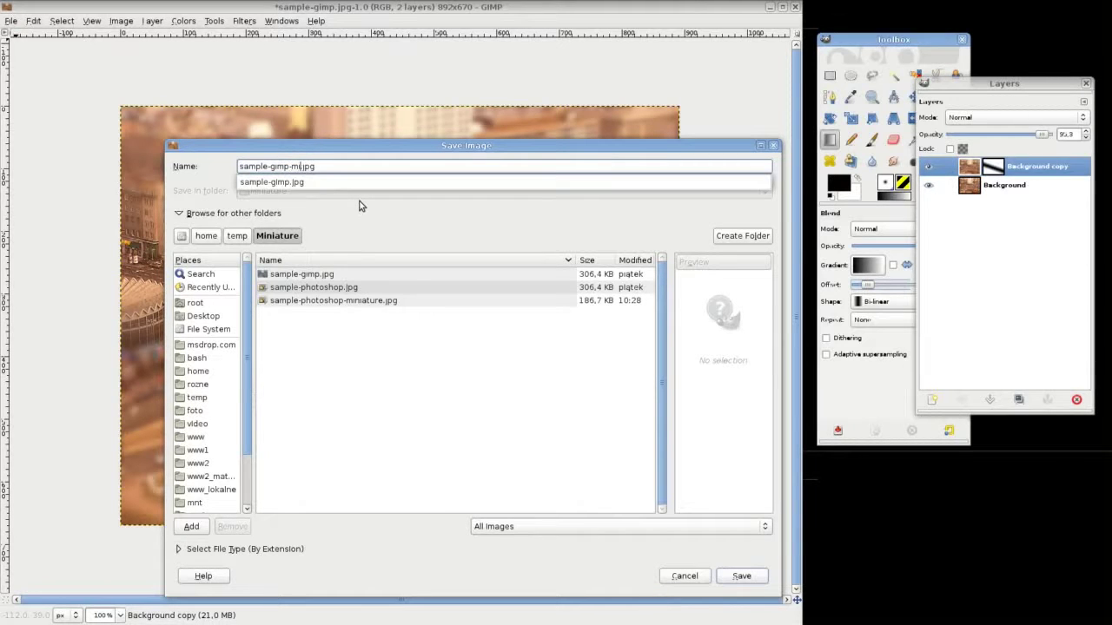
{"action": "type", "text": "niature"}
{"action": "left_click", "coordinate": [741, 581]}
{"action": "left_click_drag", "start_coordinate": [504, 150], "coordinate": [483, 107]}
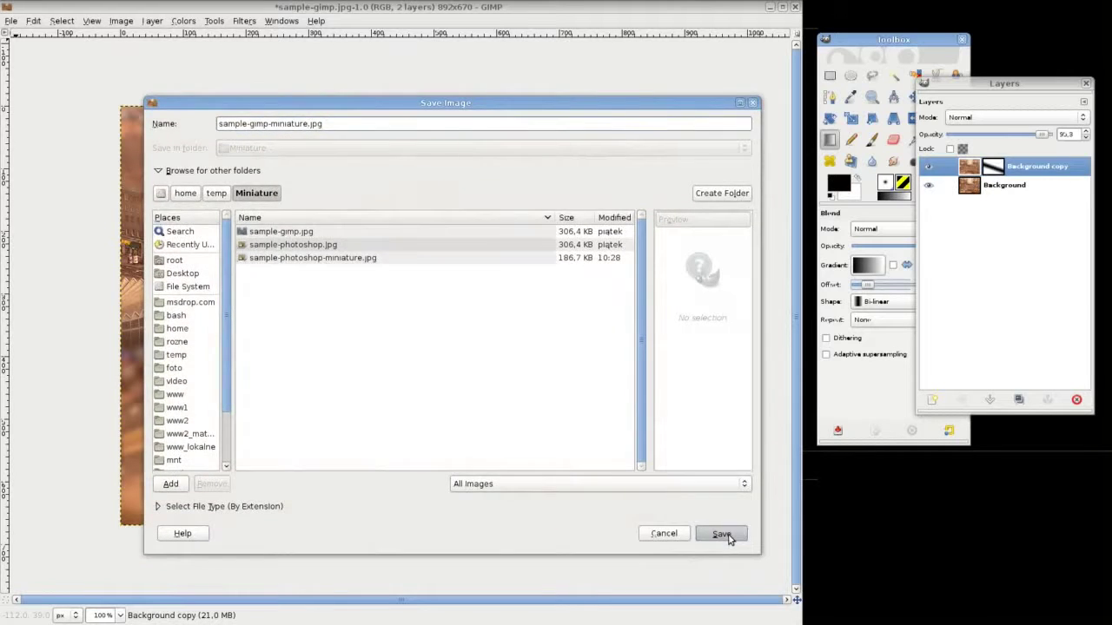
{"action": "left_click", "coordinate": [721, 534]}
{"action": "left_click", "coordinate": [560, 367]}
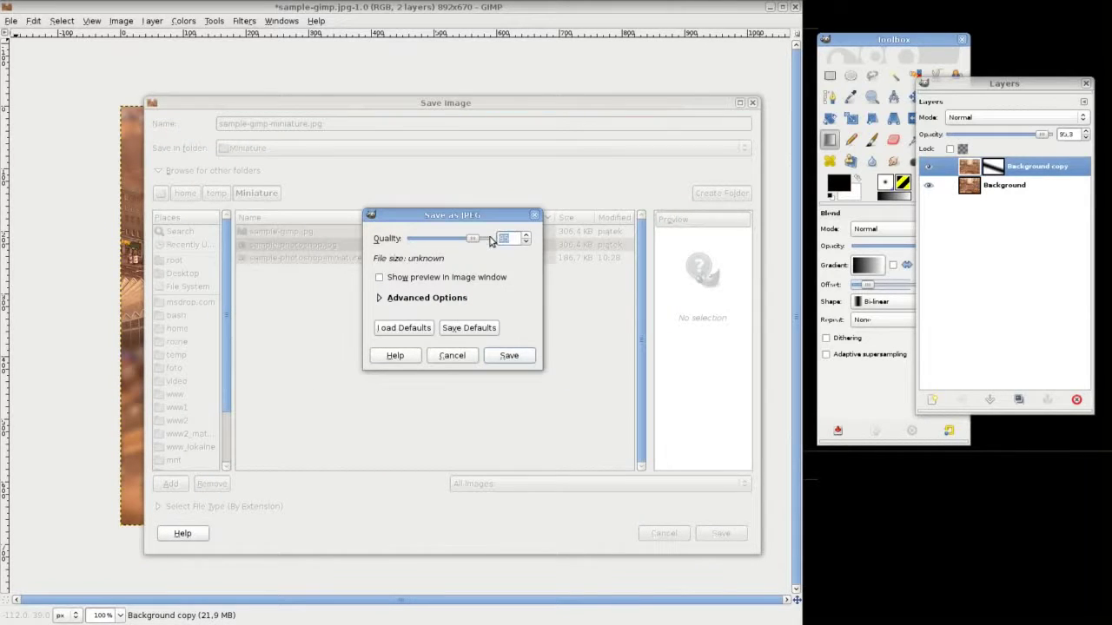
{"action": "left_click", "coordinate": [509, 356]}
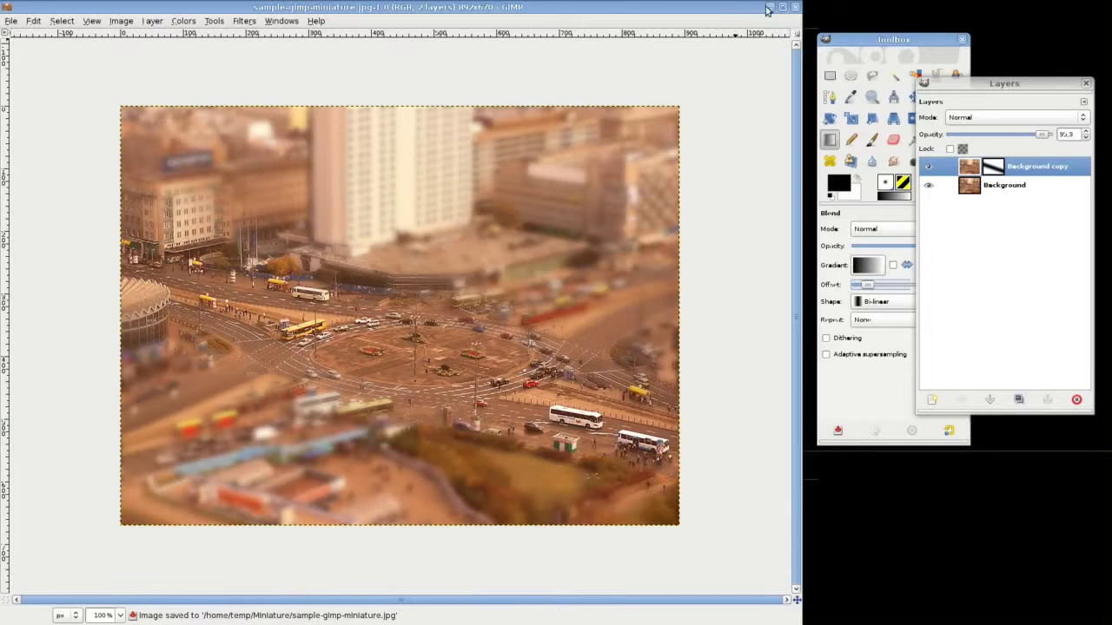
{"action": "left_click", "coordinate": [794, 9]}
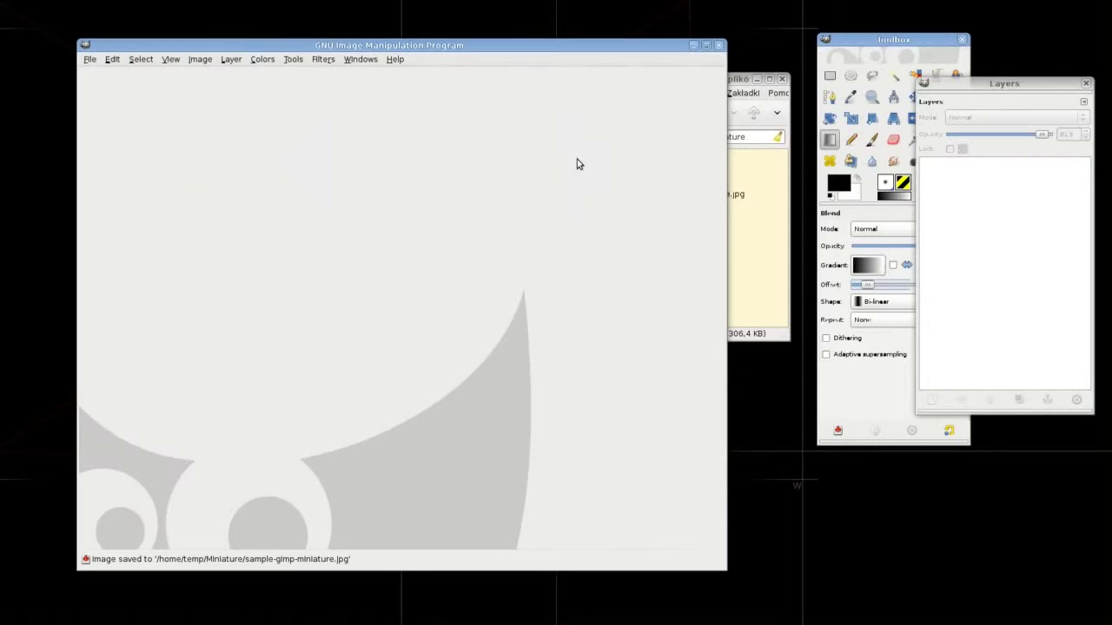
- Close GIMP and rename sample-gimp-miniature.jpg to gimp-miniature.jpg
{"action": "left_click", "coordinate": [719, 45]}
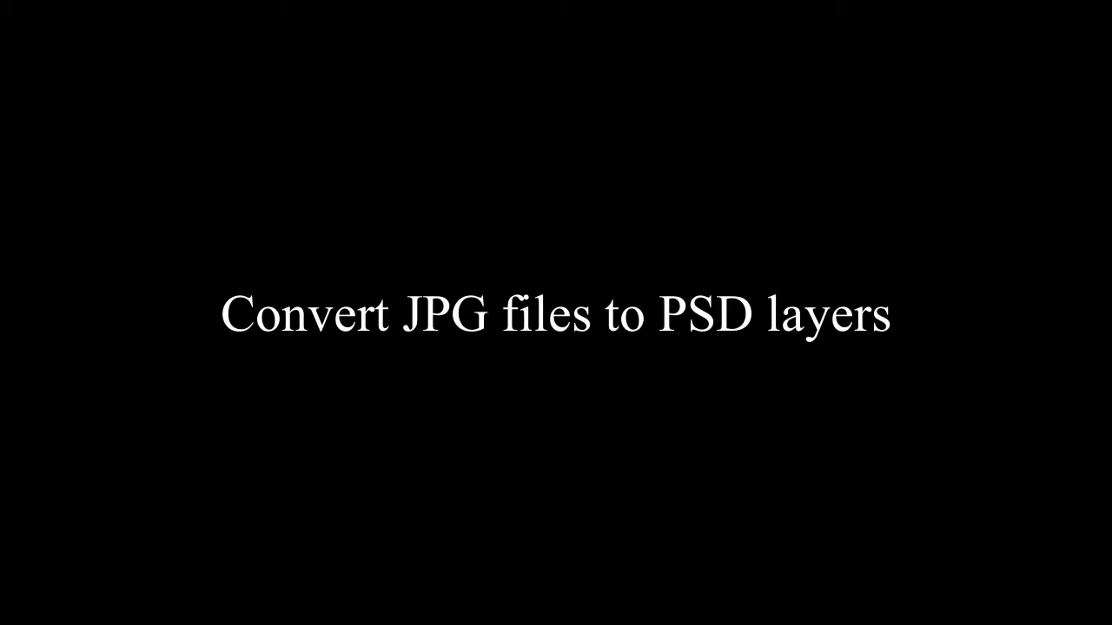
{"action": "left_click", "coordinate": [633, 146]}
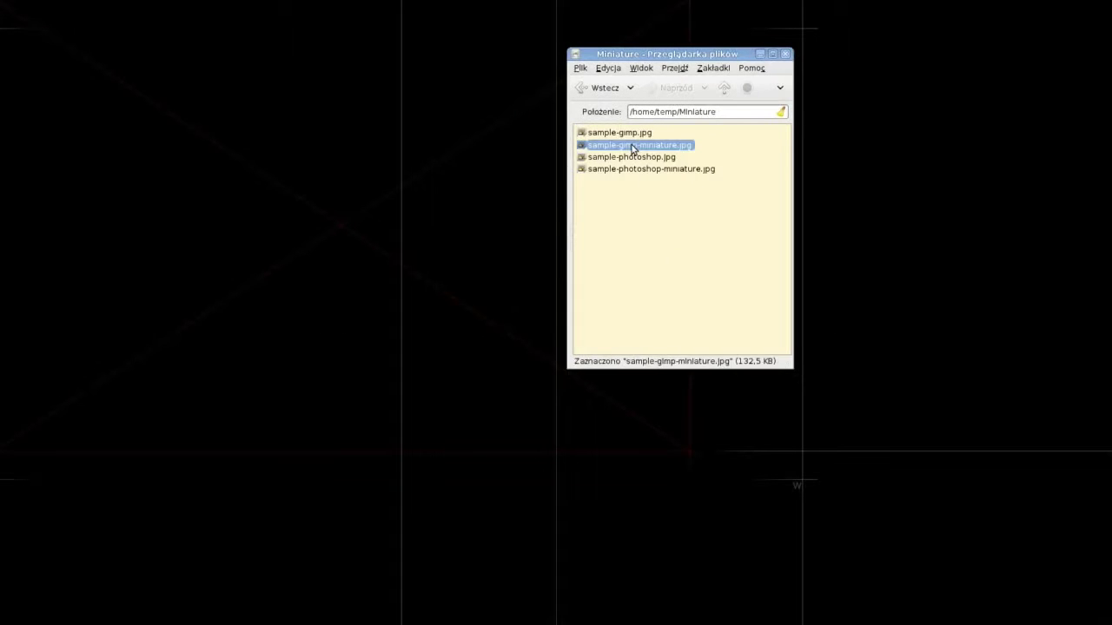
{"action": "key", "text": "F2"}
{"action": "left_click_drag", "start_coordinate": [620, 148], "coordinate": [570, 149]}
{"action": "key", "text": "BackSpace"}
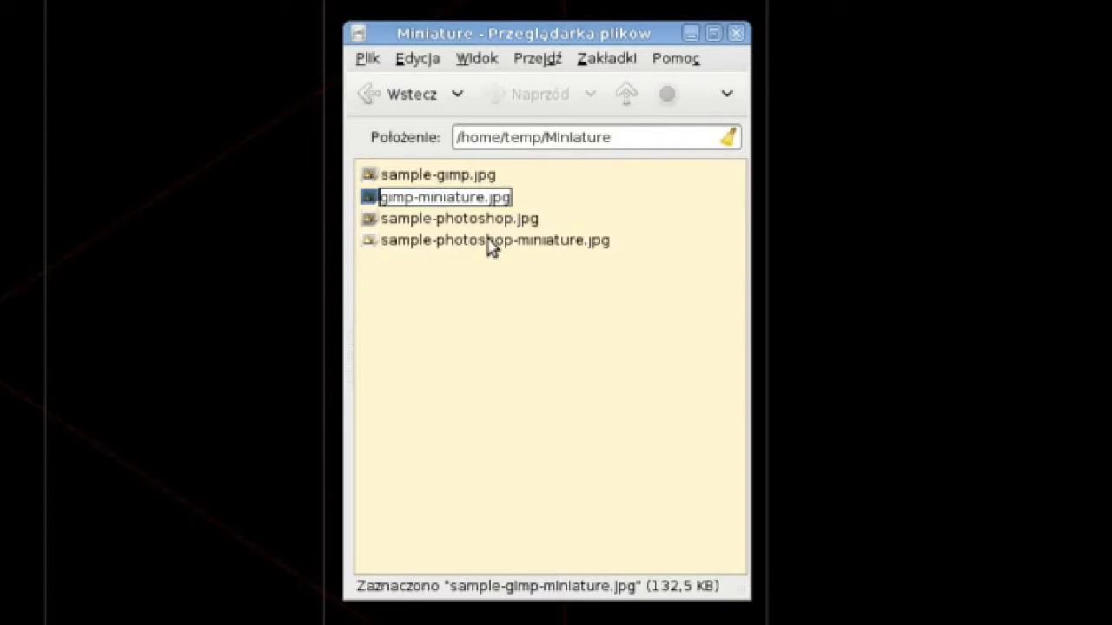
{"action": "left_click", "coordinate": [436, 244]}
- Rename sample-photoshop-miniature.jpg to photoshop-miniature.jpg and select both miniature files
{"action": "key", "text": "F2"}
{"action": "left_click_drag", "start_coordinate": [426, 241], "coordinate": [380, 241]}
{"action": "key", "text": "BackSpace"}
{"action": "left_click", "coordinate": [496, 287]}
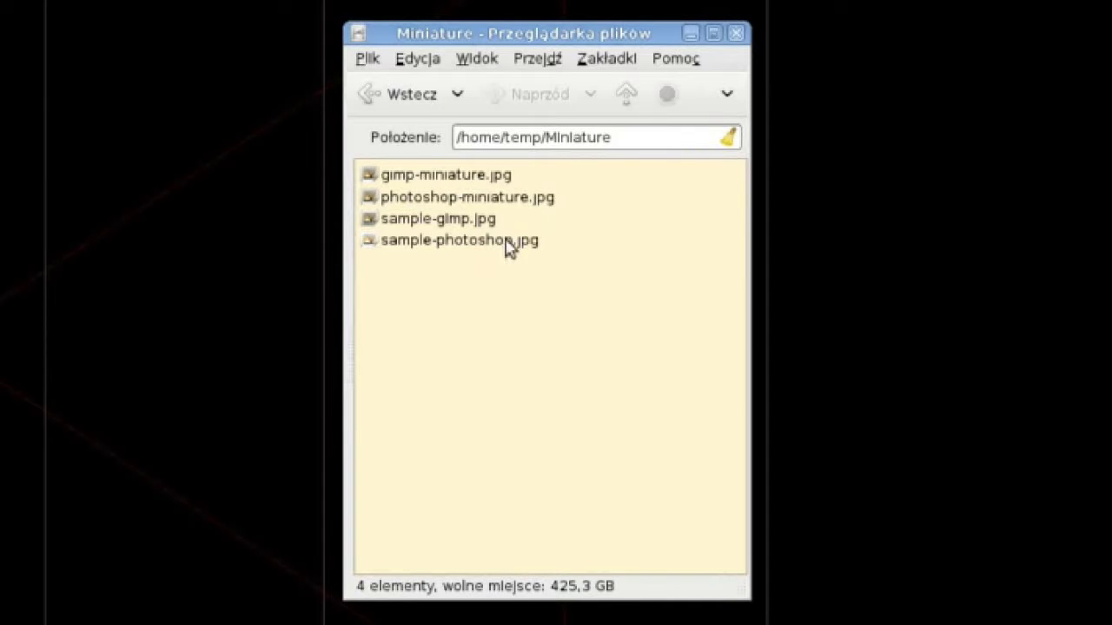
{"action": "left_click", "coordinate": [856, 164]}
{"action": "left_click", "coordinate": [895, 151], "text": "ctrl"}
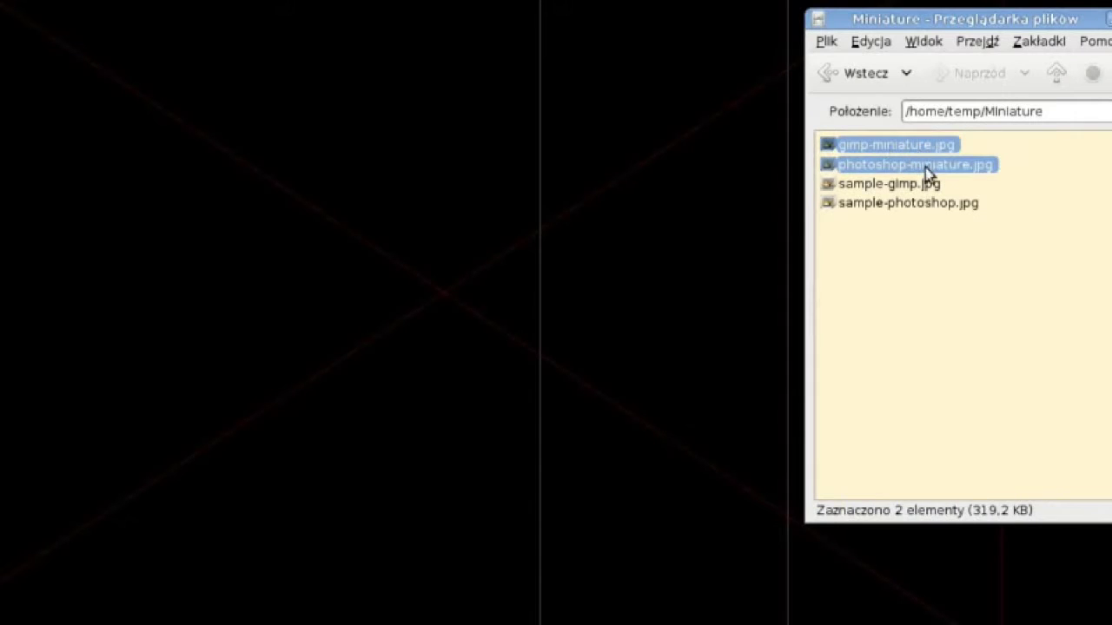
- Run the 'photoshop - make PSD' script on both miniature JPEGs to build jpgtotif_1379530993.psd
{"action": "right_click", "coordinate": [926, 153]}
{"action": "mouse_move", "coordinate": [764, 206]}
{"action": "mouse_move", "coordinate": [468, 310]}
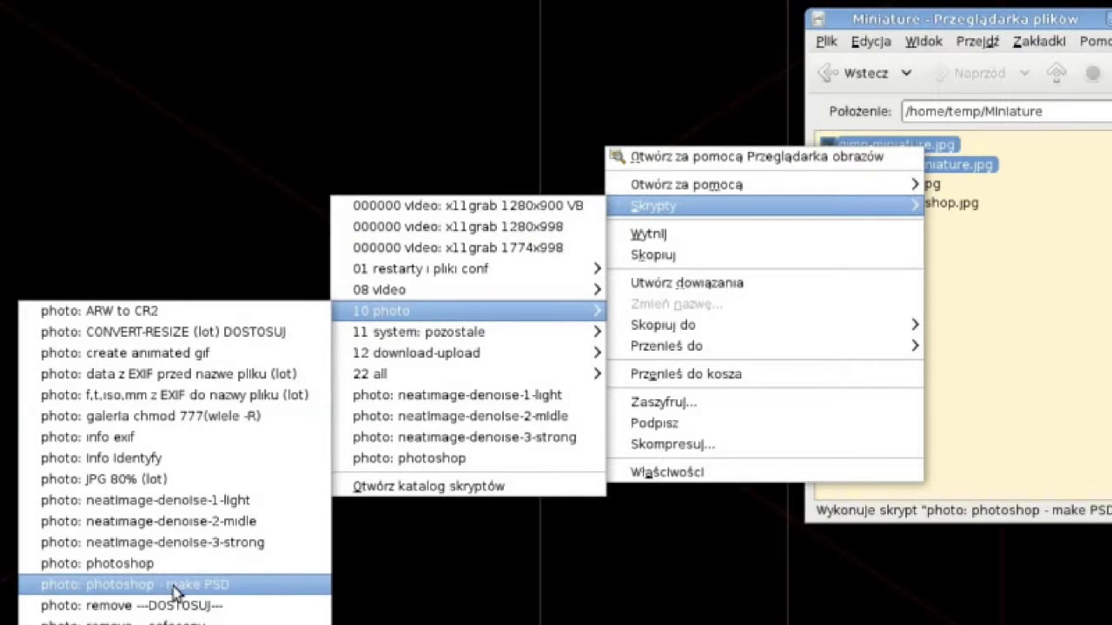
{"action": "left_click", "coordinate": [199, 594]}
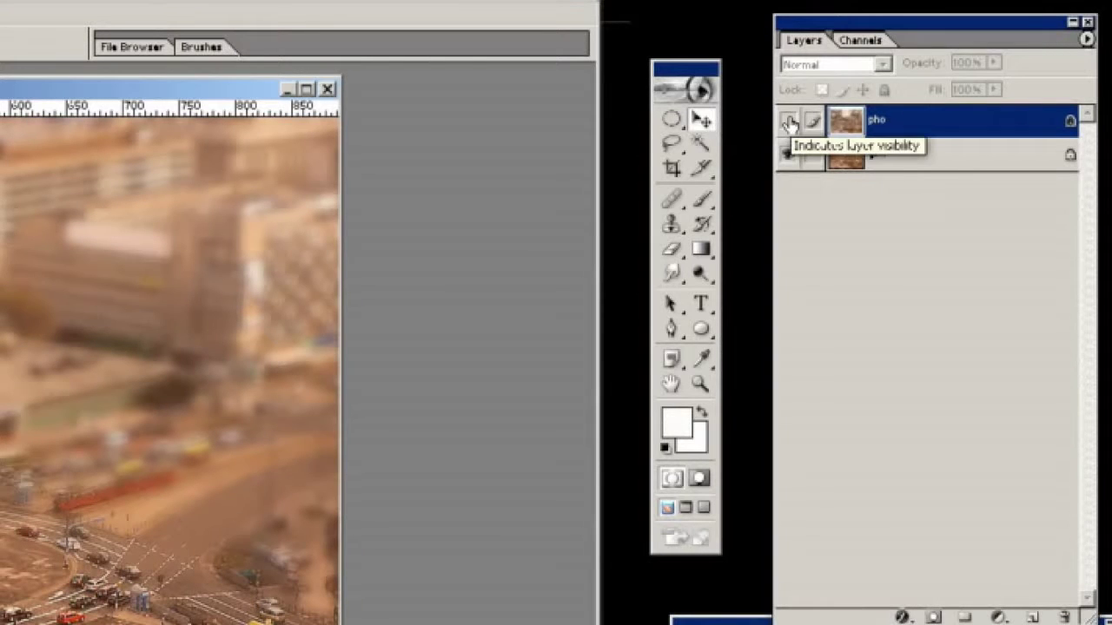
- Toggle the pho layer's visibility repeatedly to compare it against gim, then close Photoshop
{"action": "left_click", "coordinate": [789, 122]}
{"action": "left_click", "coordinate": [789, 123]}
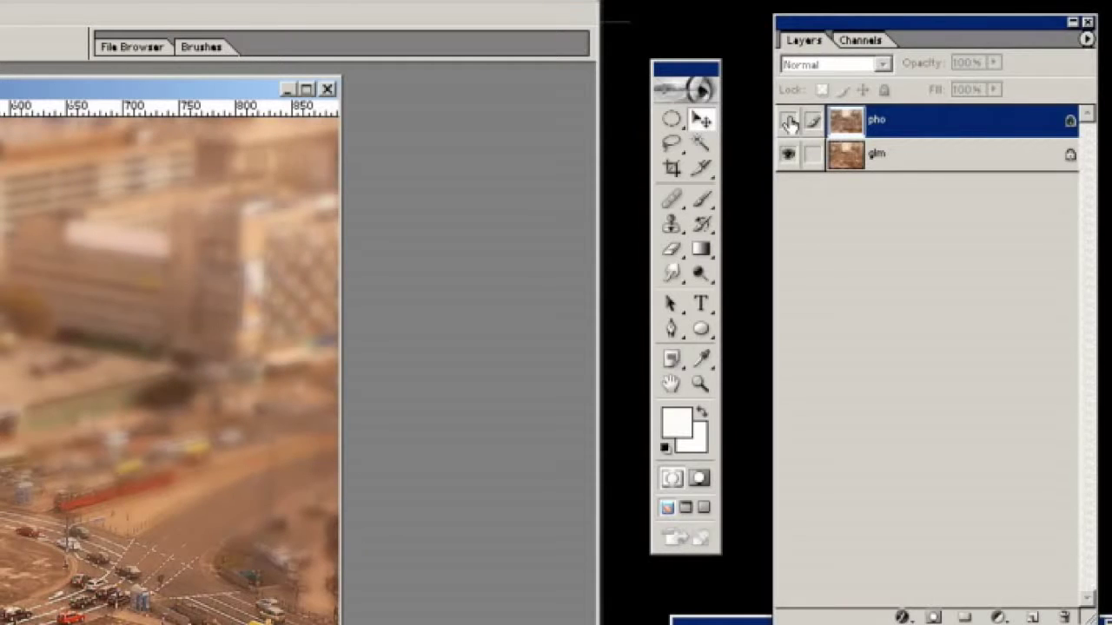
{"action": "left_click", "coordinate": [788, 123]}
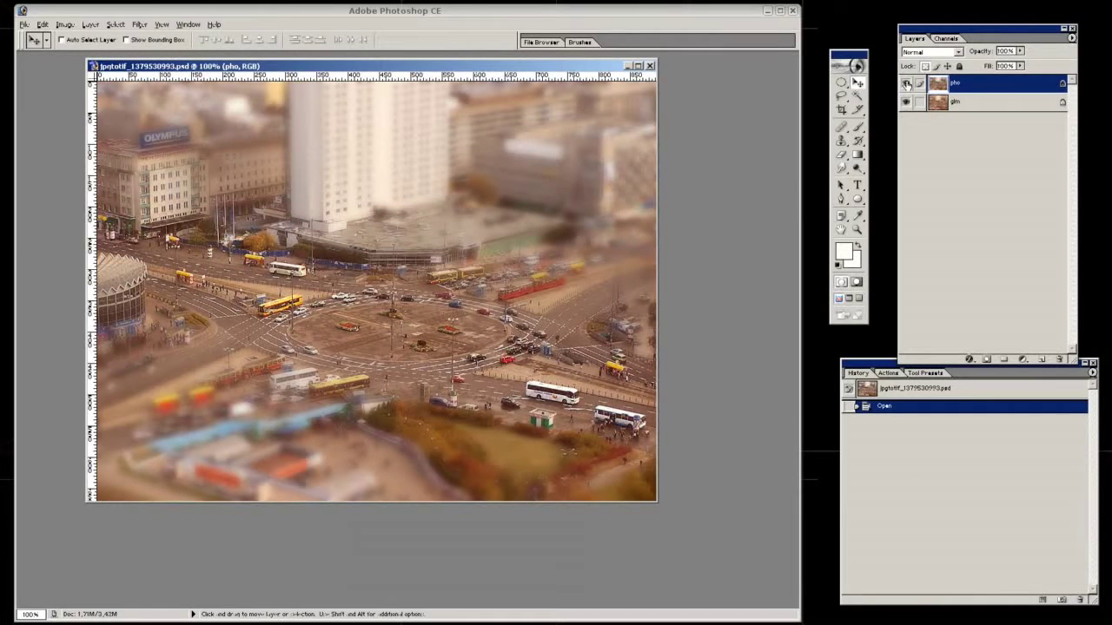
{"action": "left_click", "coordinate": [906, 83]}
{"action": "left_click", "coordinate": [906, 83]}
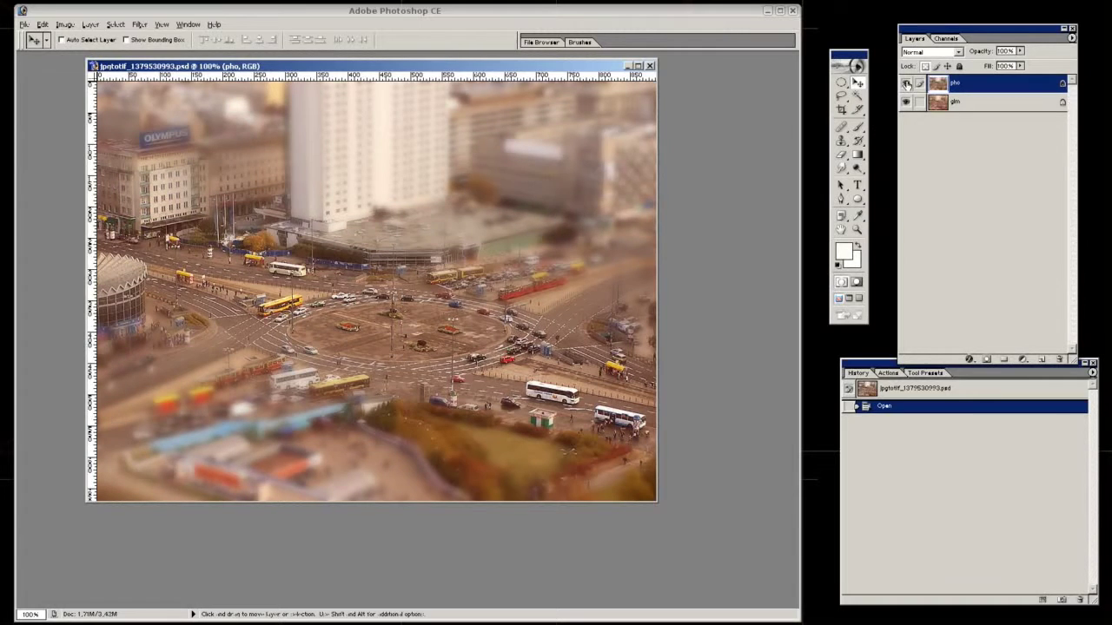
{"action": "left_click", "coordinate": [792, 11]}
- Answer Photoshop's save prompt and open jpgtotif_1379530993.psd in GIMP
{"action": "left_click", "coordinate": [409, 243]}
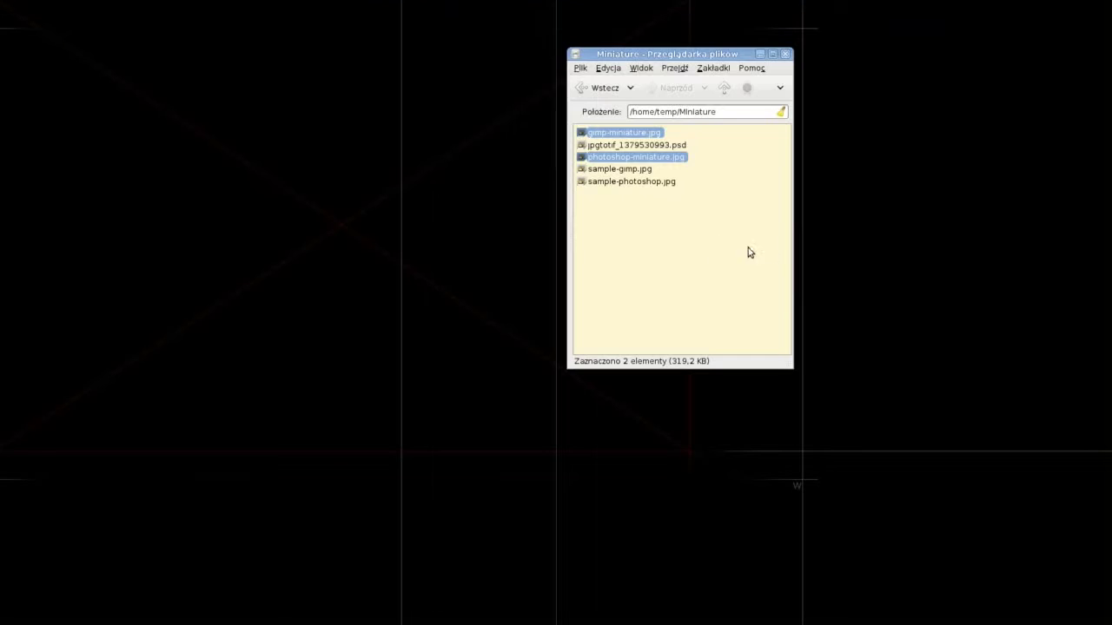
{"action": "left_click", "coordinate": [715, 244]}
{"action": "double_click", "coordinate": [671, 145]}
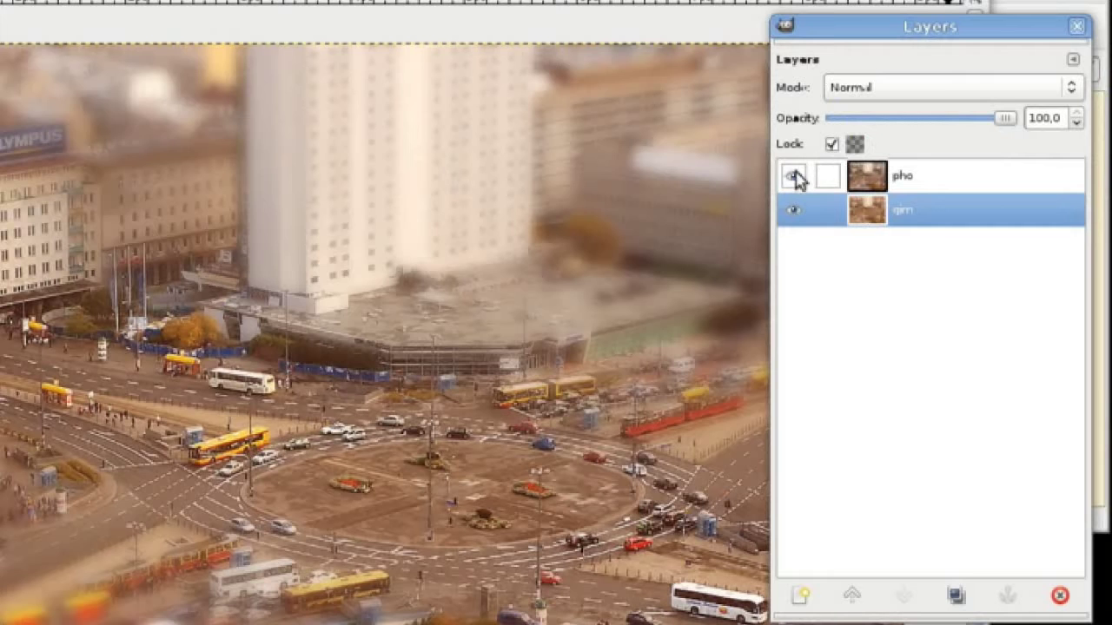
- Toggle the pho layer to compare it with gim, then close the image without saving
{"action": "left_click", "coordinate": [794, 177]}
{"action": "left_click", "coordinate": [794, 178]}
{"action": "left_click", "coordinate": [794, 177]}
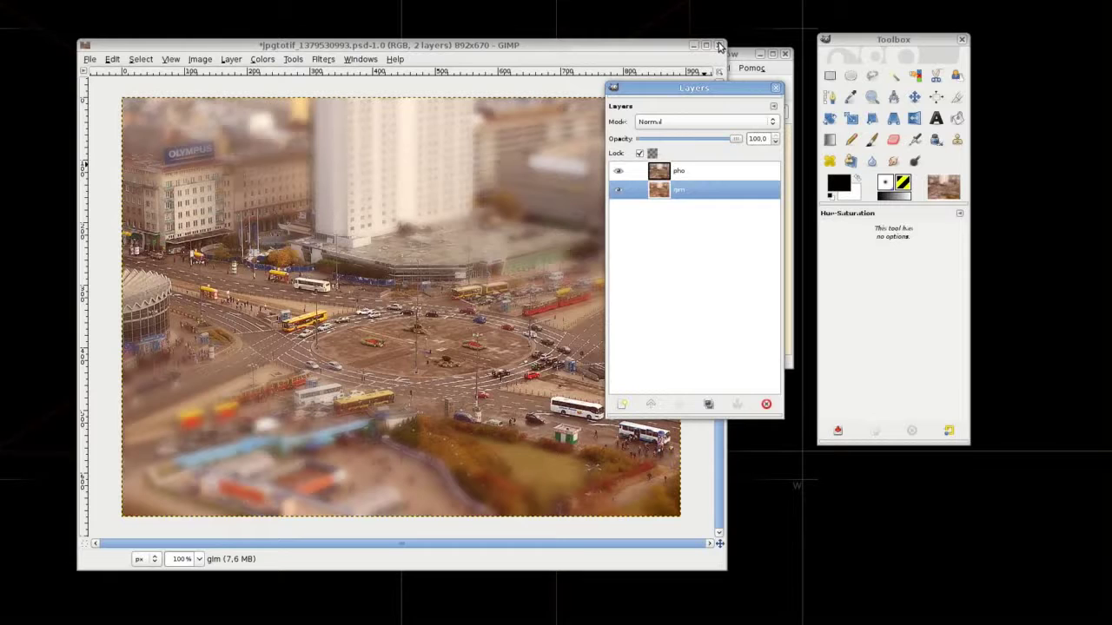
{"action": "left_click", "coordinate": [719, 45]}
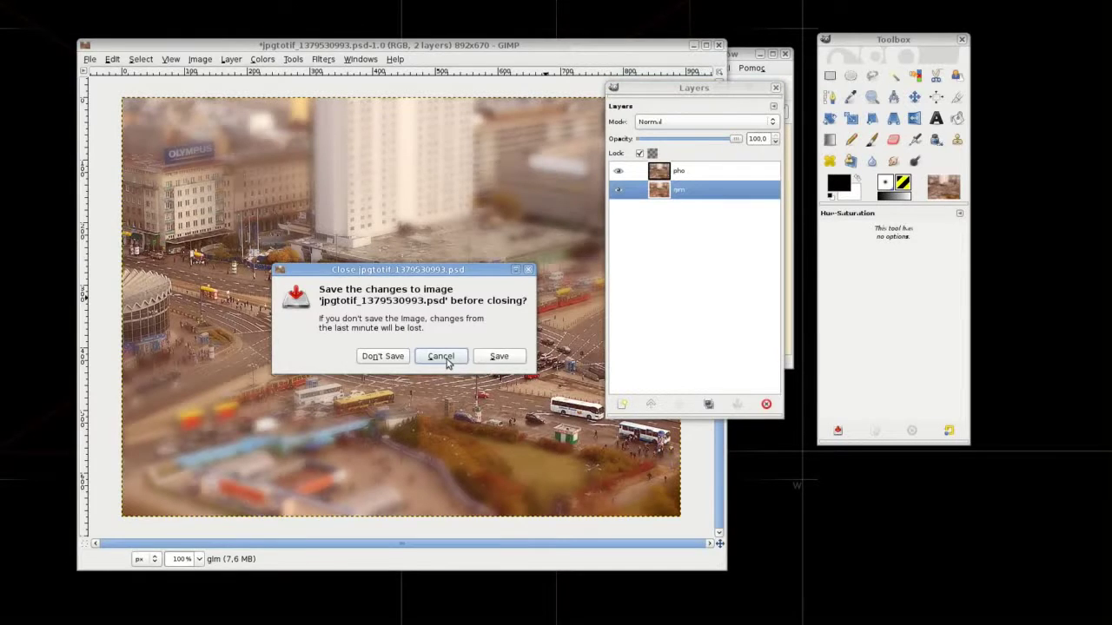
{"action": "left_click", "coordinate": [398, 360]}
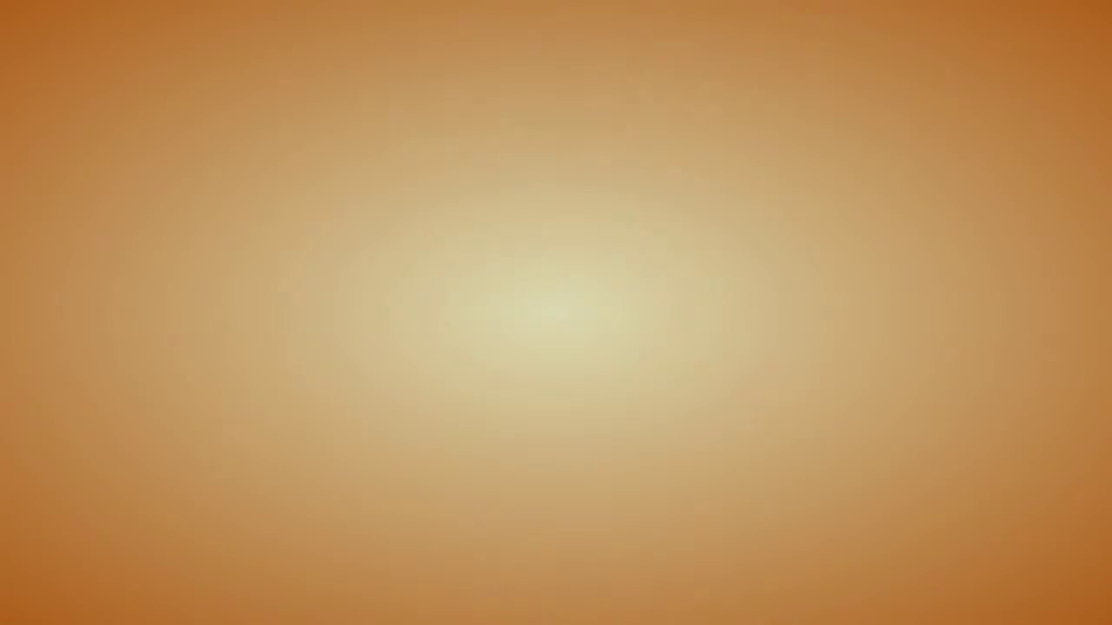